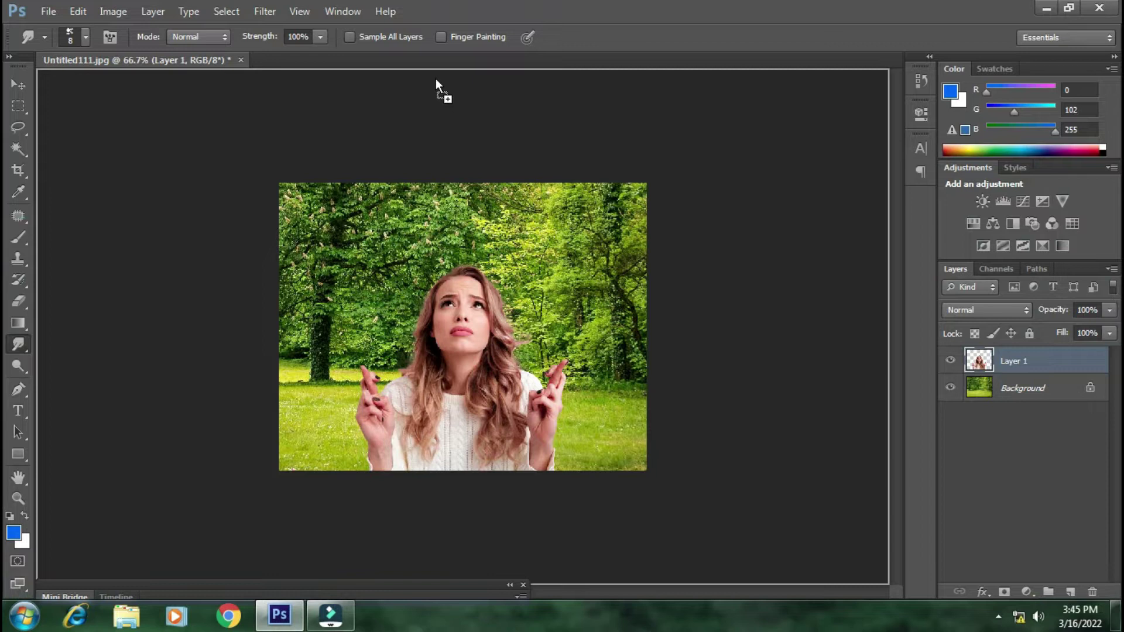
Open the image Untitled-1.jpg as a separate document
left_click(835, 567)
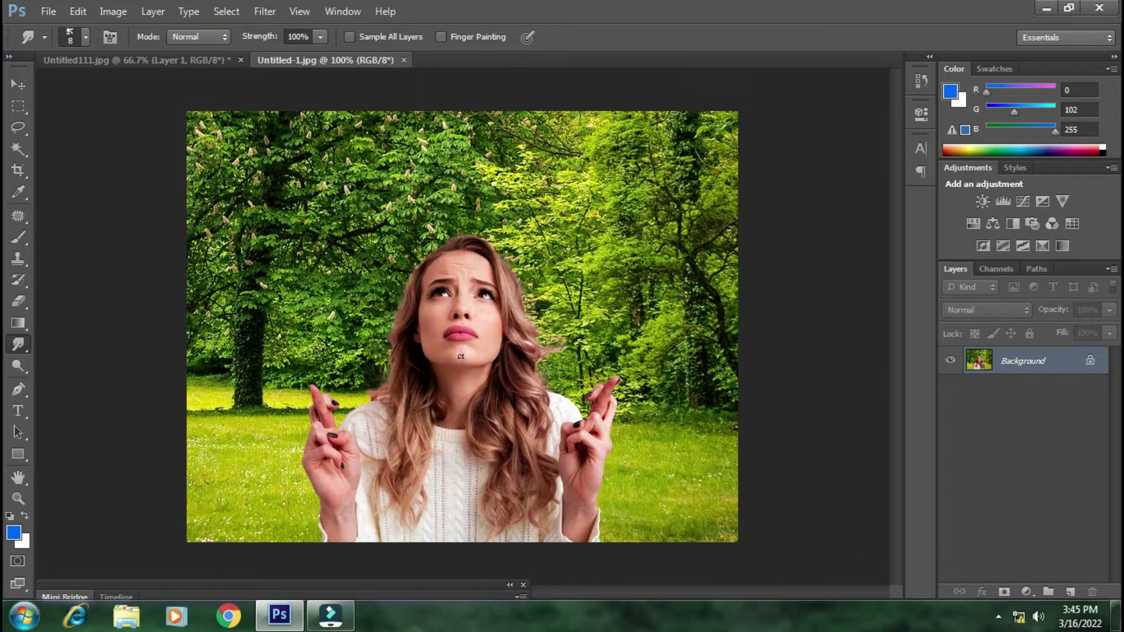
key("ctrl+plus")
key("ctrl+plus")
left_click_drag(443, 398, 449, 348)
key("ctrl+minus")
key("ctrl+minus")
key("ctrl+minus")
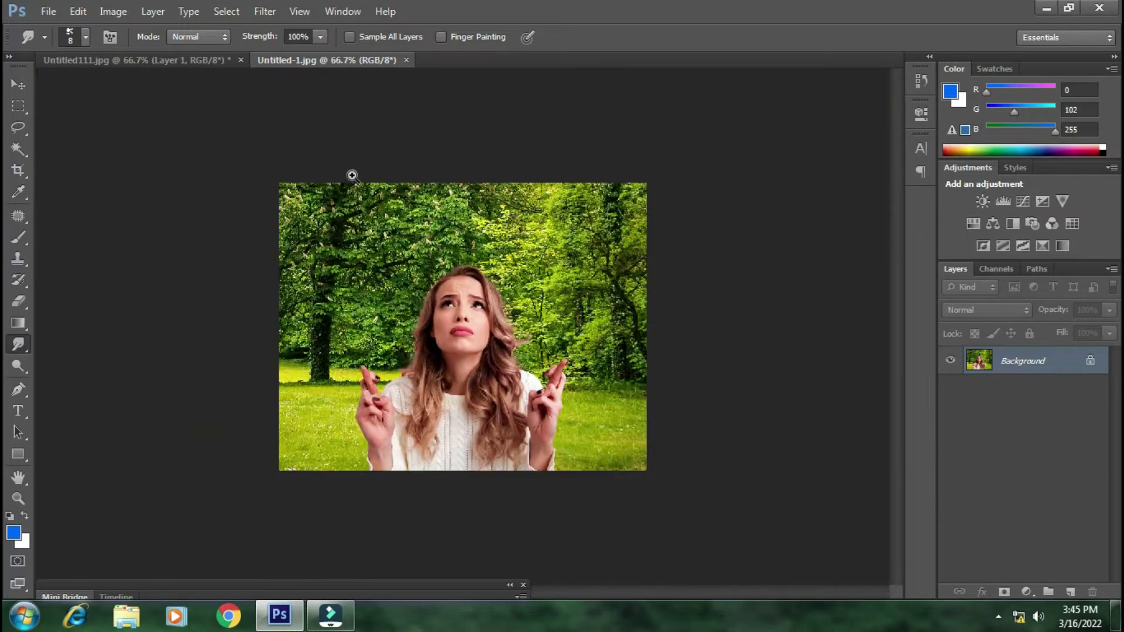
Examine the woman's outline up close, from her hair and raised hands to the sleeve at the image's lower edge
left_click_drag(344, 201, 498, 456)
left_click_drag(458, 405, 446, 298)
left_click_drag(406, 375, 423, 435)
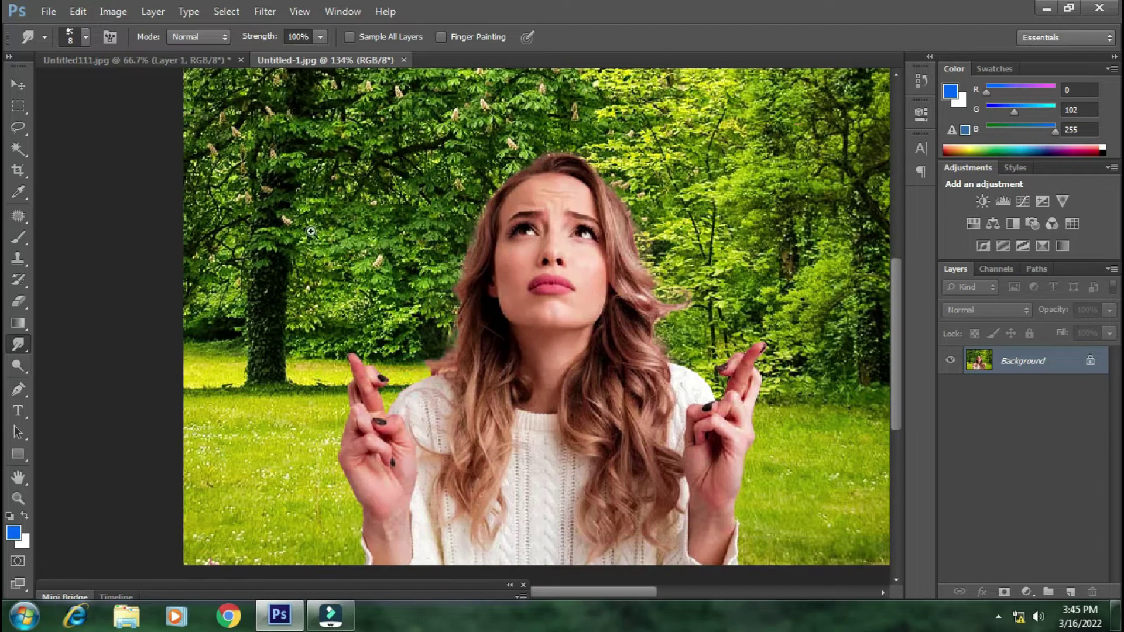
left_click_drag(316, 243, 508, 483)
key("ctrl+minus")
key("ctrl+minus")
key("ctrl+minus")
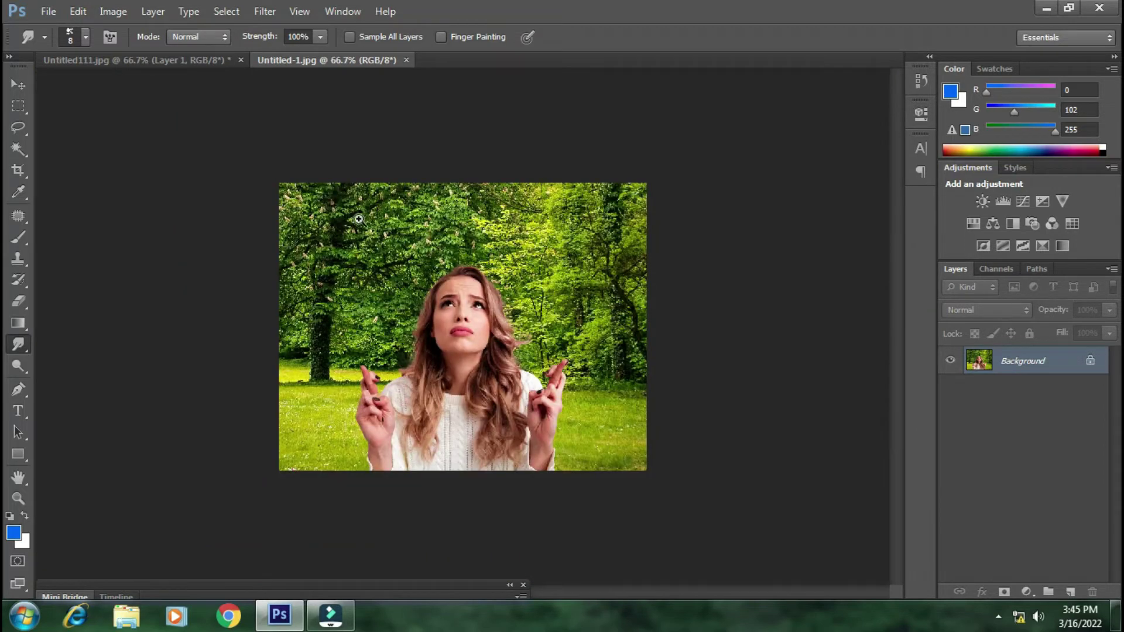
left_click_drag(383, 267, 497, 468)
left_click_drag(444, 341, 547, 389)
left_click_drag(515, 330, 456, 285)
left_click_drag(426, 268, 148, 528)
left_click_drag(266, 498, 428, 290)
left_click_drag(394, 236, 439, 281)
left_click_drag(321, 257, 527, 293)
left_click_drag(443, 410, 537, 282)
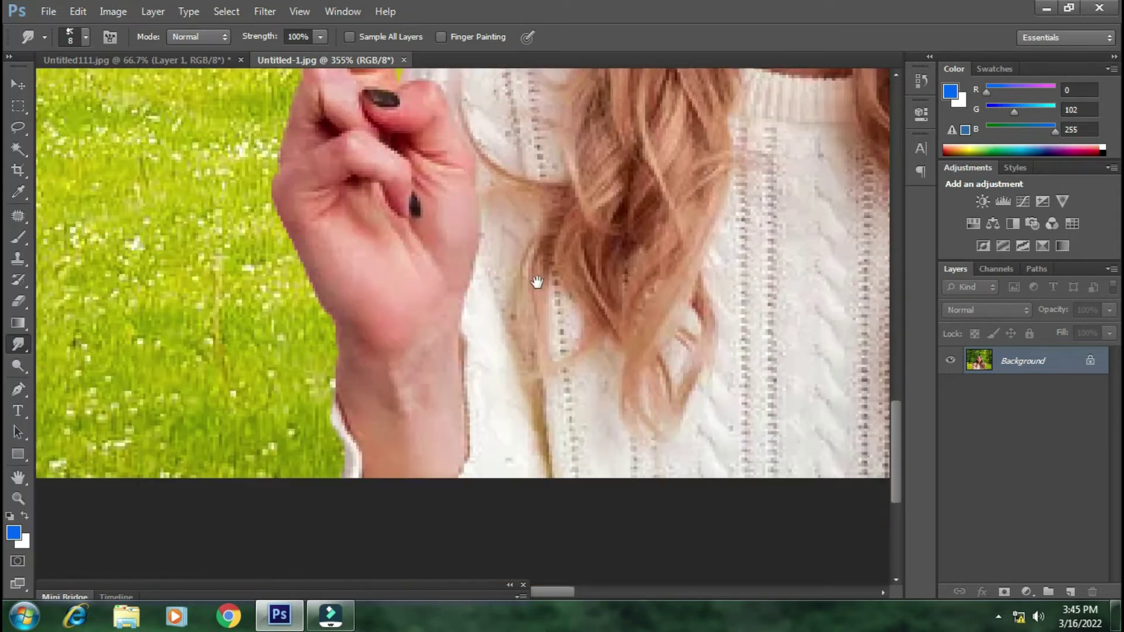
Start a Pen path at the image's lower edge and trace upward along the outside of the left-hand sleeve and wrist
key("p")
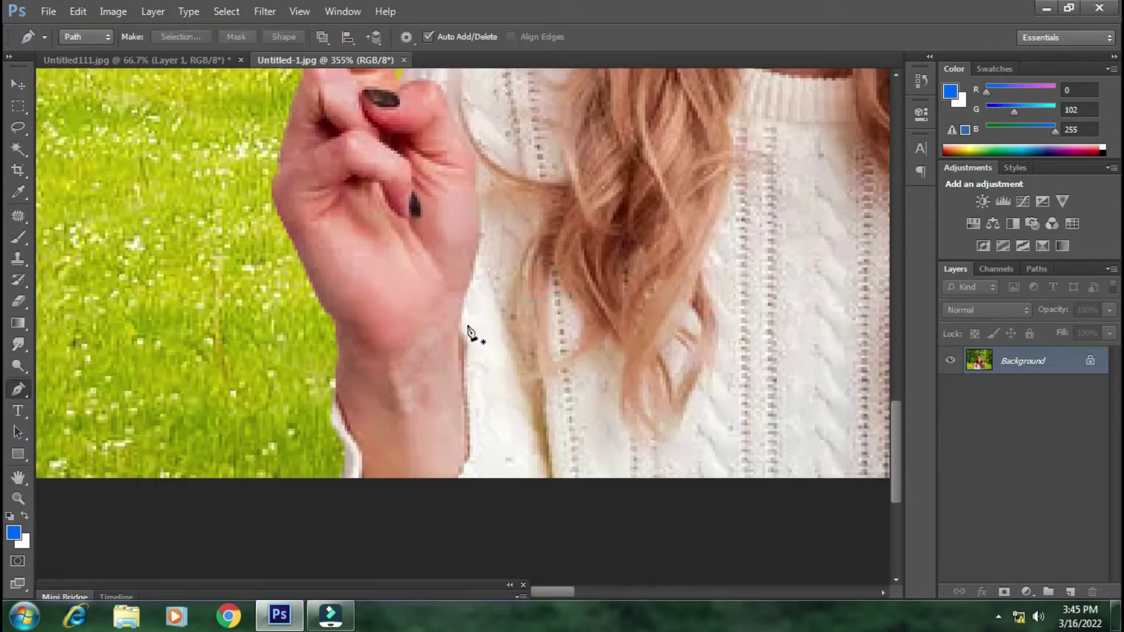
left_click(344, 481)
left_click(345, 469)
left_click(342, 438)
left_click(330, 402)
left_click(332, 382)
left_click(336, 369)
left_click_drag(336, 347, 334, 333)
left_click_drag(311, 279, 321, 358)
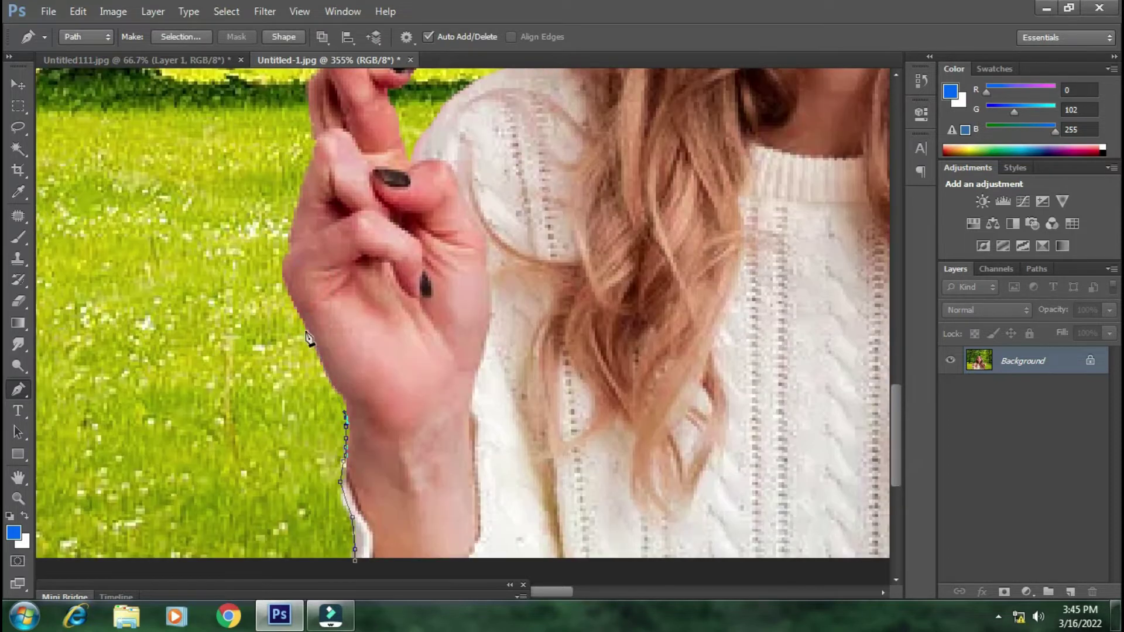
Continue the path up the outer edge of the left-hand palm to the base of the raised fingers
left_click(306, 344)
left_click(295, 310)
left_click(280, 278)
left_click(279, 259)
left_click(285, 234)
left_click(291, 198)
left_click_drag(300, 163, 302, 154)
left_click_drag(310, 136, 315, 264)
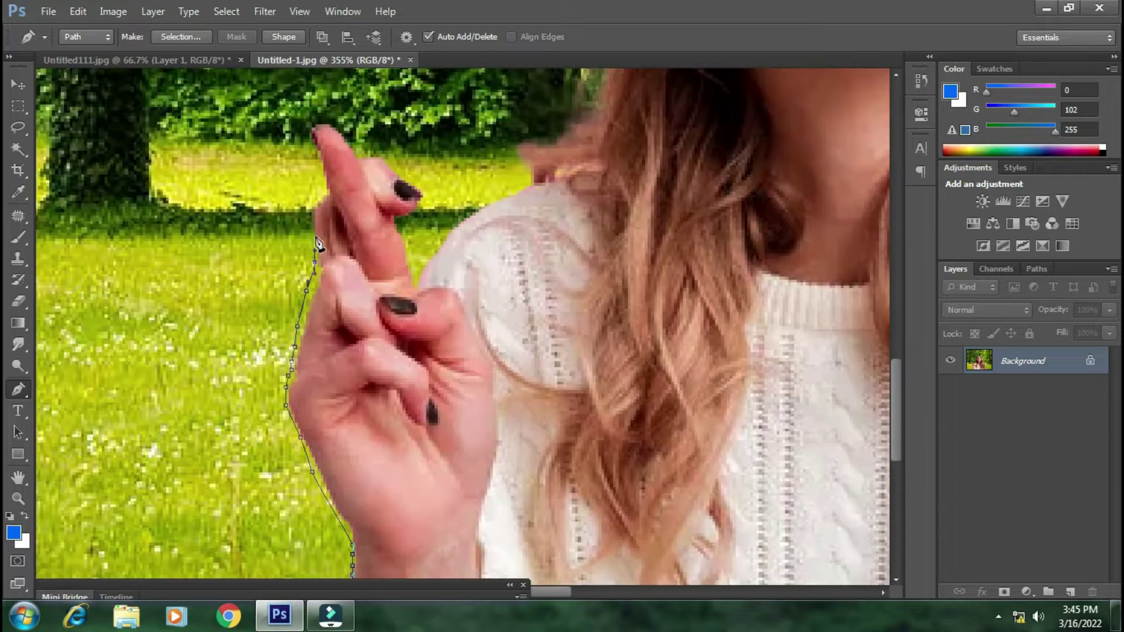
Trace the path around the left-hand crossed fingertips and down their inner side to the sweater shoulder
left_click(312, 204)
left_click(323, 198)
left_click(304, 160)
left_click(306, 110)
left_click(335, 107)
left_click(361, 137)
left_click(417, 180)
left_click(402, 215)
left_click(399, 237)
left_click(405, 268)
left_click(414, 285)
left_click(435, 253)
Extend the path over the left-hand shoulder and around the loose hair strands above it
left_click_drag(507, 198, 547, 192)
left_click(508, 198, "alt")
left_click(527, 186)
left_click_drag(525, 135, 449, 284)
left_click(452, 322)
left_click(446, 288)
left_click(493, 279)
left_click(517, 258)
Trace the path loosely up the left side of the hair to the crown of the head
left_click_drag(528, 133, 448, 476)
left_click(446, 412)
left_click(473, 367)
left_click(499, 298)
left_click_drag(500, 298, 391, 455)
left_click(409, 353)
left_click(456, 297)
left_click(517, 259)
Carry the path over the crown and down the upper right side of the hair
left_click(705, 265)
left_click(727, 283)
left_click(760, 309)
left_click(764, 336)
left_click(790, 365)
left_click(801, 385)
left_click(819, 412)
left_click_drag(824, 422, 679, 239)
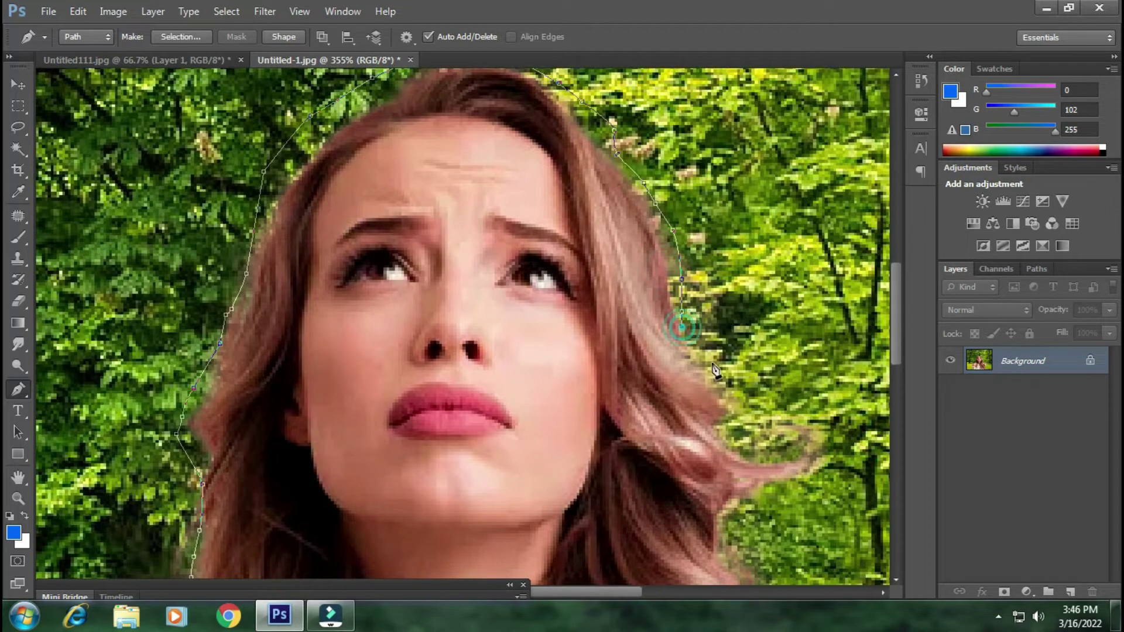
Trace the path around the right-hand flyaway curl and down along the shoulder to the raised hand
left_click_drag(735, 525, 763, 417)
left_click(770, 450)
left_click(785, 470)
left_click(798, 498)
left_click_drag(837, 527, 487, 180)
left_click(450, 162)
left_click(492, 181)
left_click(506, 188)
left_click(521, 200)
left_click(543, 223)
left_click(565, 255)
Trace the path from the right-hand shoulder around the thumb and crossed fingers to the topmost fingertip
left_click(586, 244)
left_click(594, 217)
left_click(602, 201)
left_click(576, 197)
left_click(587, 167)
left_click(562, 175)
left_click(587, 159)
left_click(609, 143)
left_click(630, 140)
left_click(638, 142)
left_click(689, 112)
left_click(697, 121)
Continue the path down the outer edge of the right-hand fingers and palm
left_click(688, 139)
left_click(678, 151)
left_click(673, 154)
left_click(666, 171)
left_click(665, 176)
left_click(670, 185)
left_click(682, 200)
left_click(682, 232)
left_click(670, 259)
left_click(661, 291)
Finish tracing the right-hand wrist and sleeve down to the image's lower edge
left_click_drag(665, 346, 683, 213)
left_click(663, 242)
left_click(674, 223)
left_click(674, 238)
left_click(668, 249)
left_click(660, 276)
left_click(664, 408)
left_click_drag(732, 421, 760, 438)
Close the path by running it around the outside of the canvas, and convert it into a selection
key("ctrl+minus")
key("ctrl+minus")
key("ctrl+minus")
key("ctrl+minus")
key("ctrl+minus")
left_click_drag(630, 485, 641, 471)
left_click_drag(662, 401, 665, 380)
left_click_drag(661, 268, 614, 183)
left_click_drag(543, 154, 526, 153)
left_click_drag(258, 183, 234, 169)
left_click_drag(216, 233, 215, 263)
left_click_drag(284, 471, 310, 476)
left_click_drag(364, 482, 386, 482)
key("ctrl+Return")
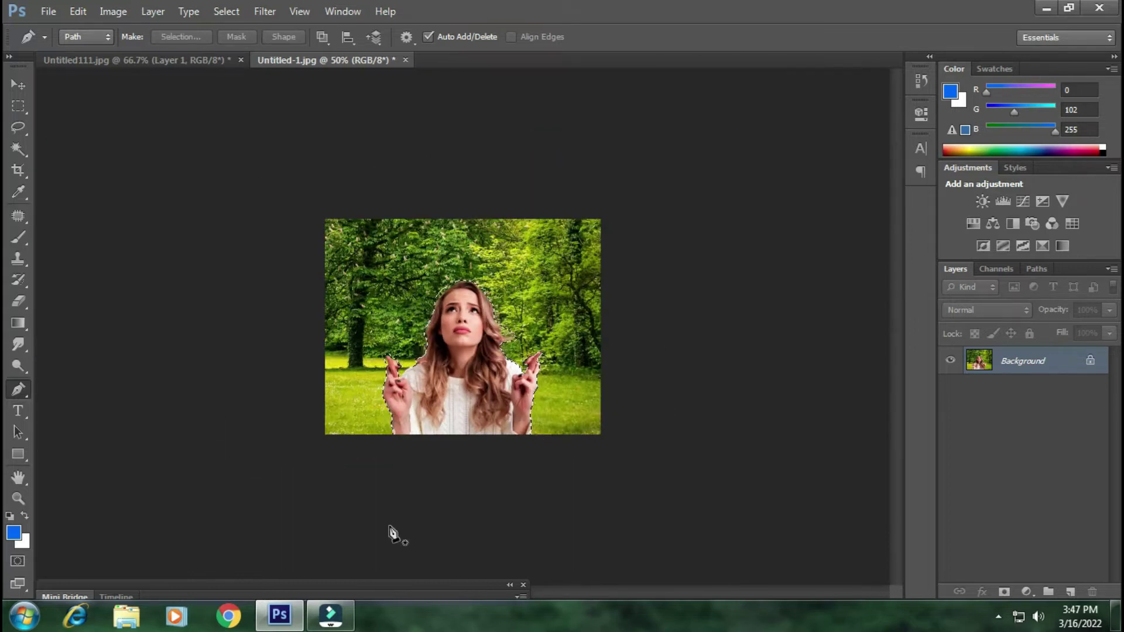
Add a layer mask from the selection and open that mask in Refine Mask
left_click(1002, 591)
right_click(1014, 362)
left_click(975, 507)
scroll(404, 362, "up", 6)
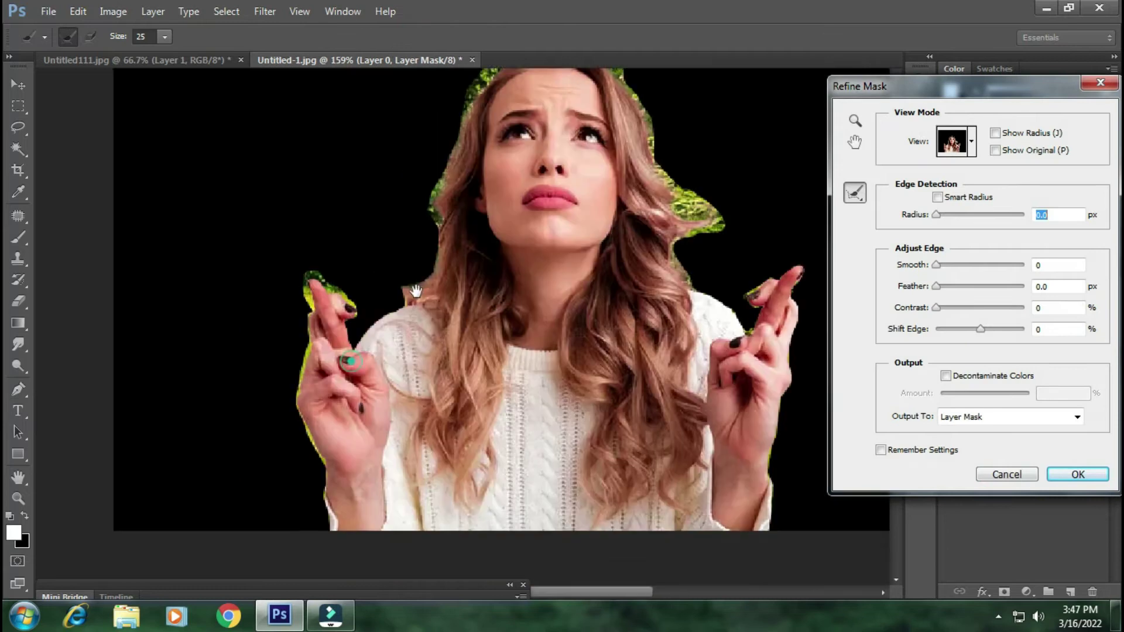
scroll(281, 450, "down", 1)
Brush the size 25 Refine Radius tool over the hand, hair and finger edges, and apply the refinement to the layer mask
mouse_move(321, 495)
left_mouse_down()
mouse_move(301, 429)
mouse_move(308, 287)
mouse_move(372, 340)
left_mouse_up()
mouse_move(421, 298)
left_mouse_down()
mouse_move(451, 176)
mouse_move(524, 71)
mouse_move(673, 148)
left_mouse_up()
mouse_move(644, 91)
left_mouse_down()
mouse_move(670, 183)
mouse_move(720, 228)
left_mouse_up()
left_click_drag(695, 281, 726, 245)
left_click_drag(639, 83, 689, 108)
mouse_move(707, 202)
left_mouse_down()
mouse_move(708, 171)
mouse_move(732, 198)
left_mouse_up()
left_click_drag(731, 243, 708, 295)
left_click_drag(746, 303, 776, 304)
scroll(805, 436, "down", 10)
scroll(530, 330, "up", 10)
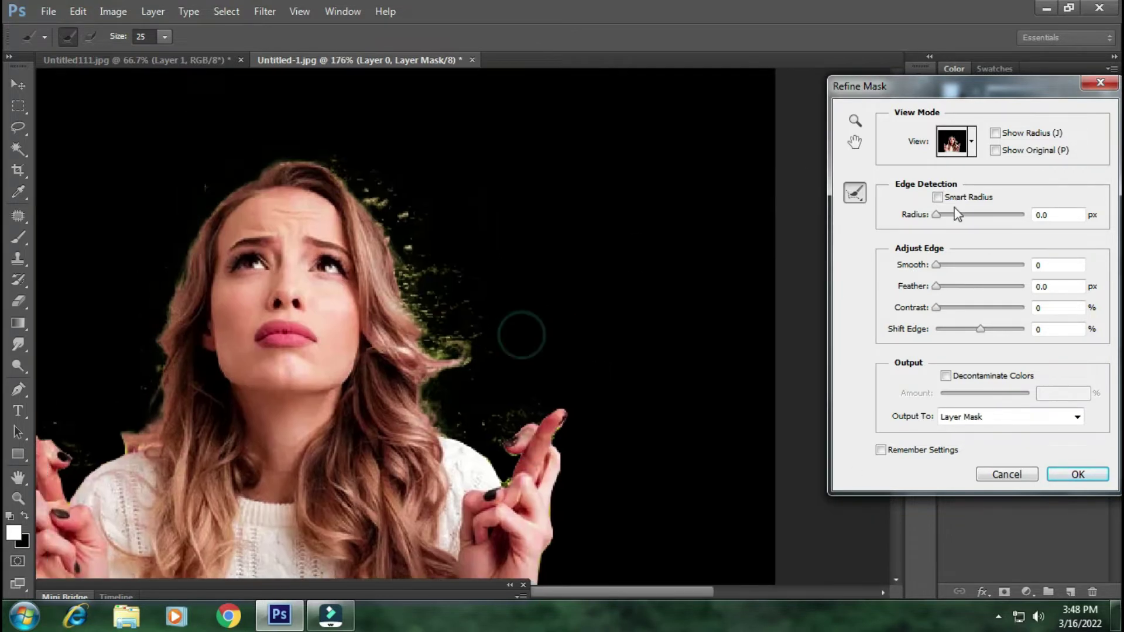
left_click(1076, 473)
Switch to the Eraser and enlarge its brush to size 25
key("e")
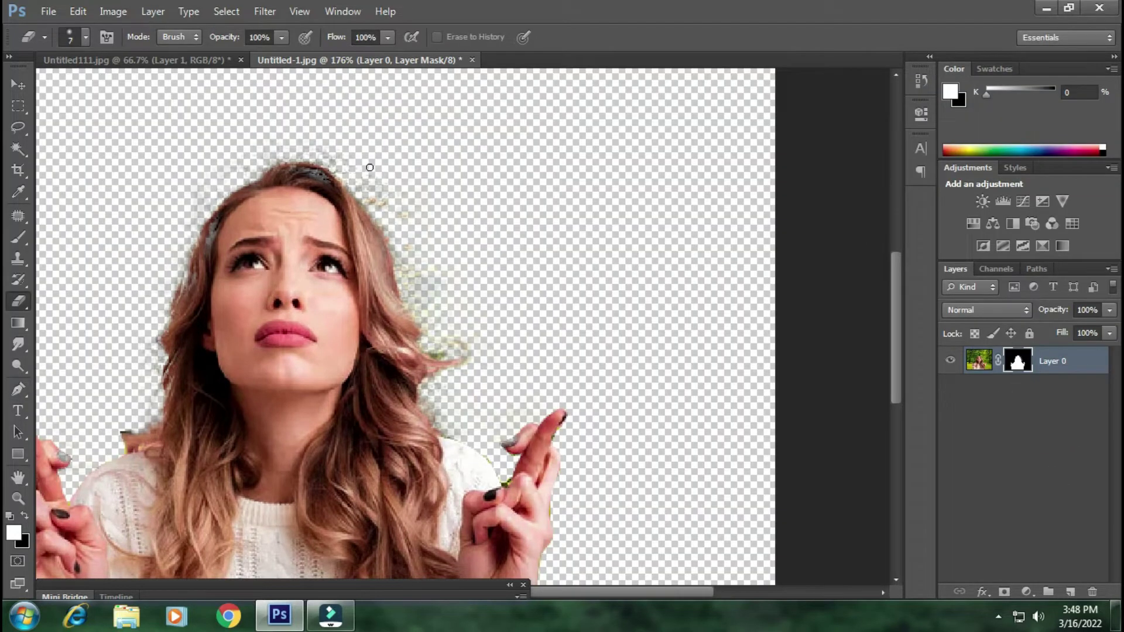
key("bracketright")
key("bracketright")
key("bracketright")
scroll(540, 336, "down", 5)
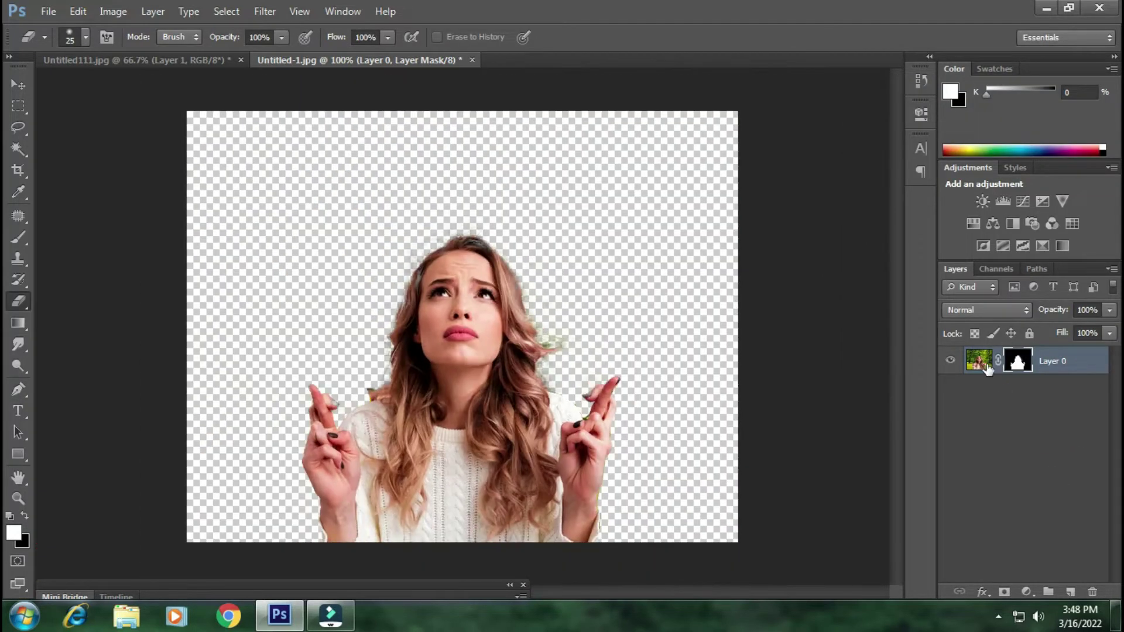
Duplicate the masked Layer 0 and delete the layer mask from the original Layer 0
left_click(989, 369)
key("ctrl+j")
left_click(1017, 387)
right_click(1017, 387)
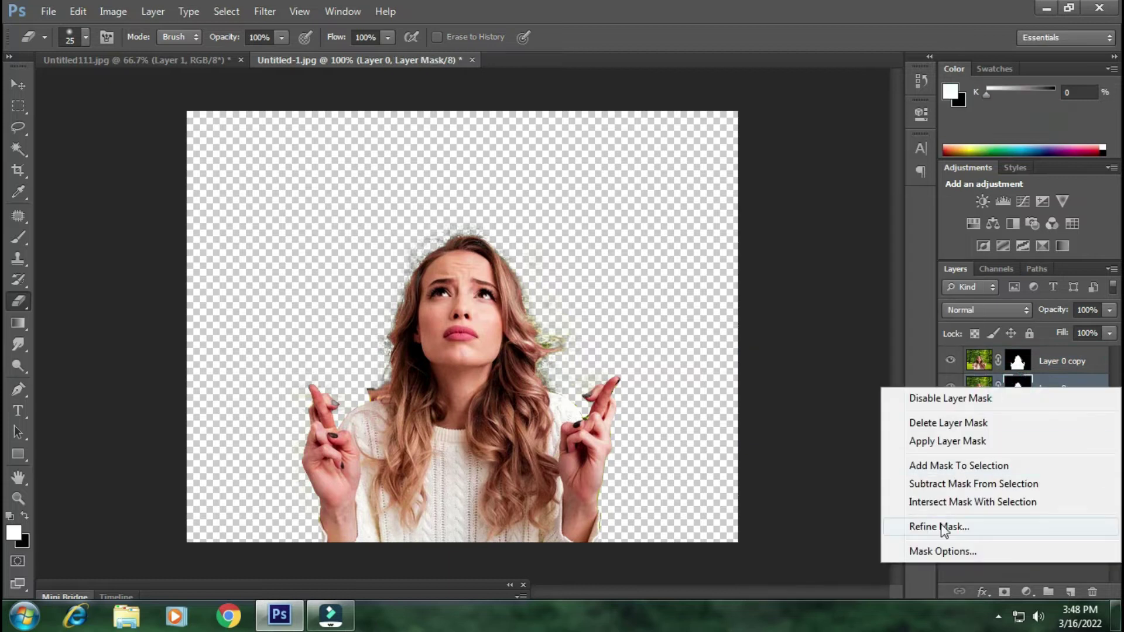
left_click(949, 427)
Apply the layer mask on Layer 0 copy so only the cut-out woman remains on it
left_click(1018, 361)
right_click(1017, 361)
left_click(937, 412)
Load the cut-out woman's outline as a selection and fill that area of Layer 0 with Content-Aware at 100% opacity
left_click(978, 361, "ctrl")
left_click(1019, 388)
right_click(516, 209)
key("m")
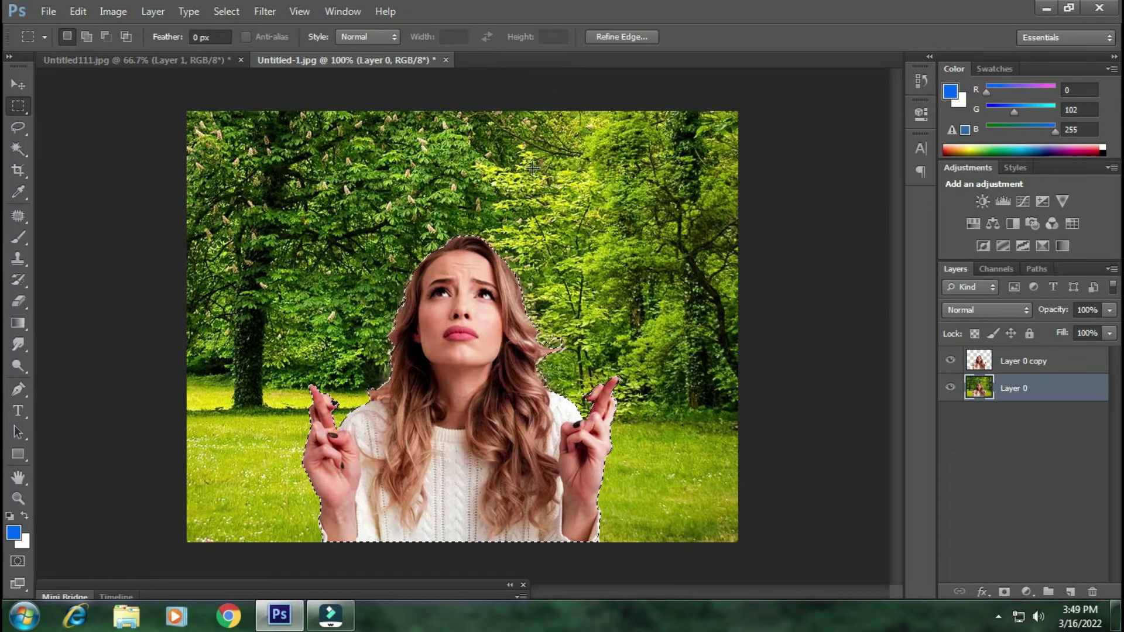
right_click(533, 169)
left_click(651, 407)
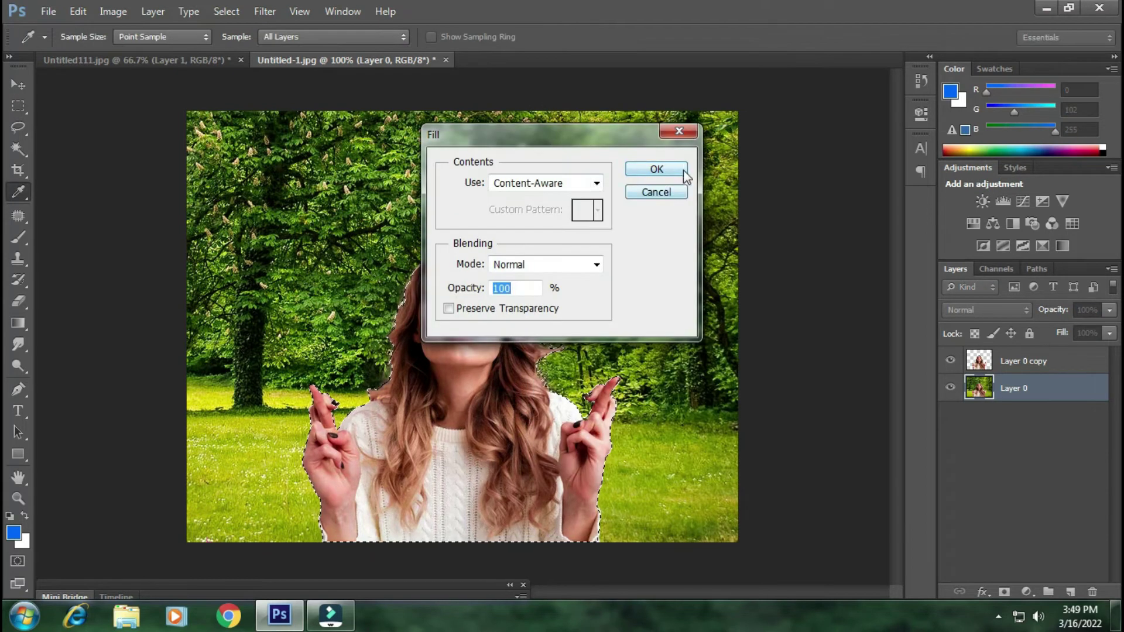
left_click(683, 170)
left_click(745, 284)
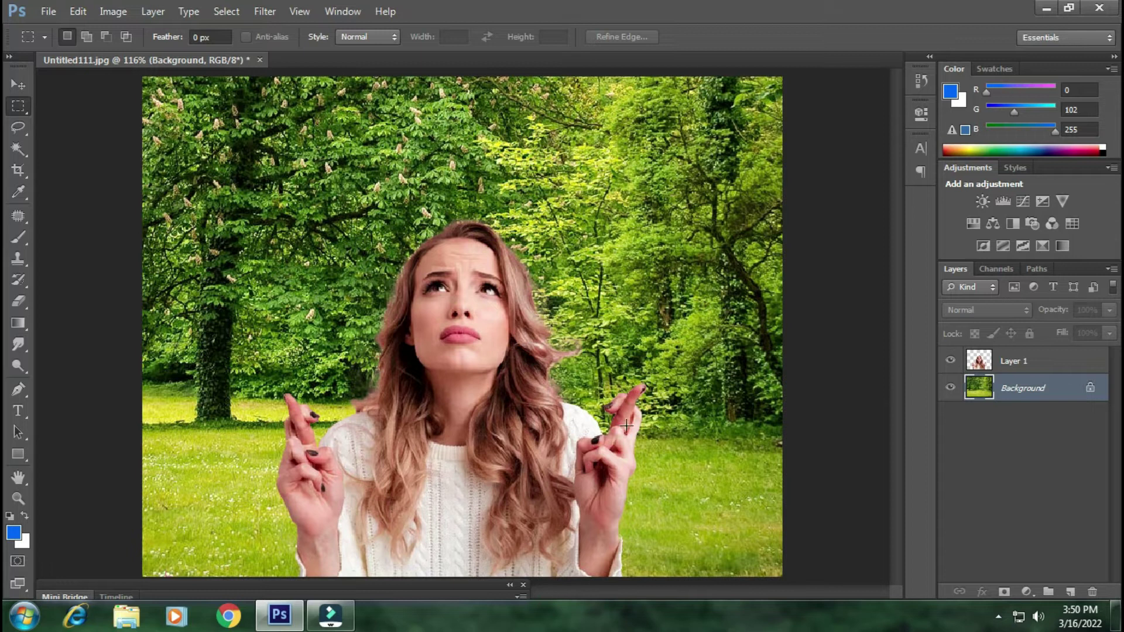
Start a 15 px Tilt-Shift blur on the Background layer and move its focus centre below the bottom edge of the photo
left_click(267, 11)
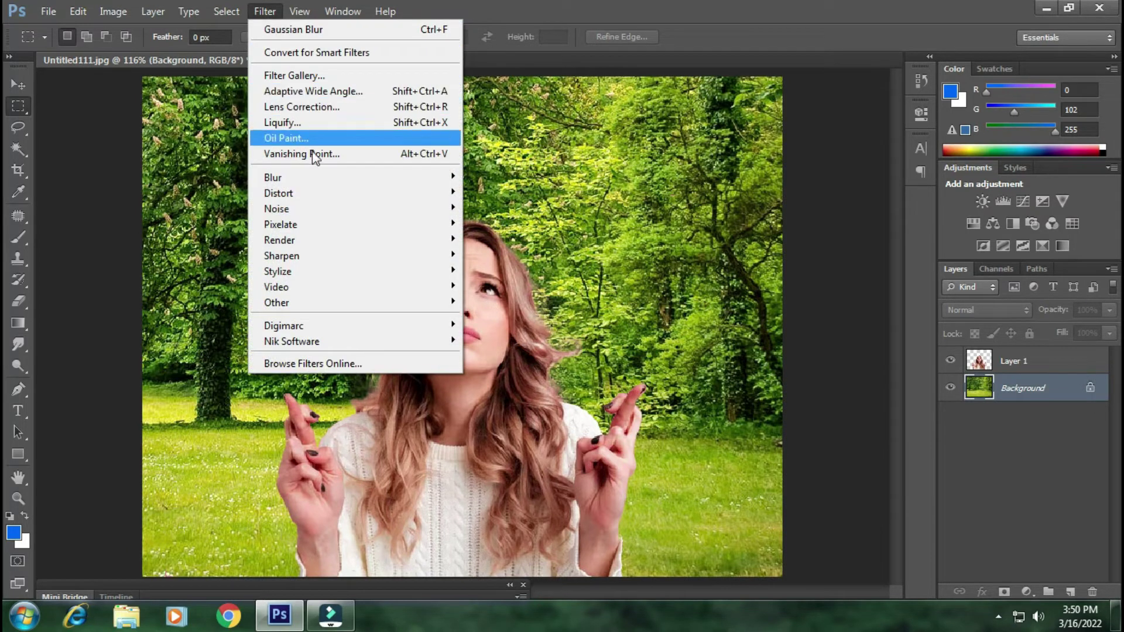
mouse_move(323, 180)
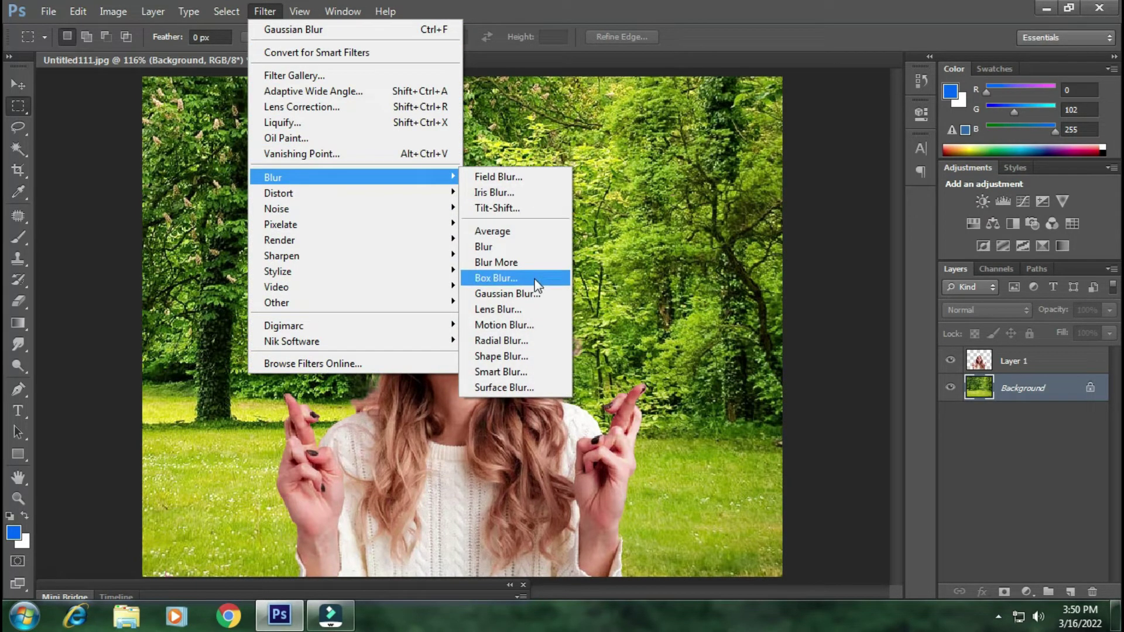
left_click(512, 207)
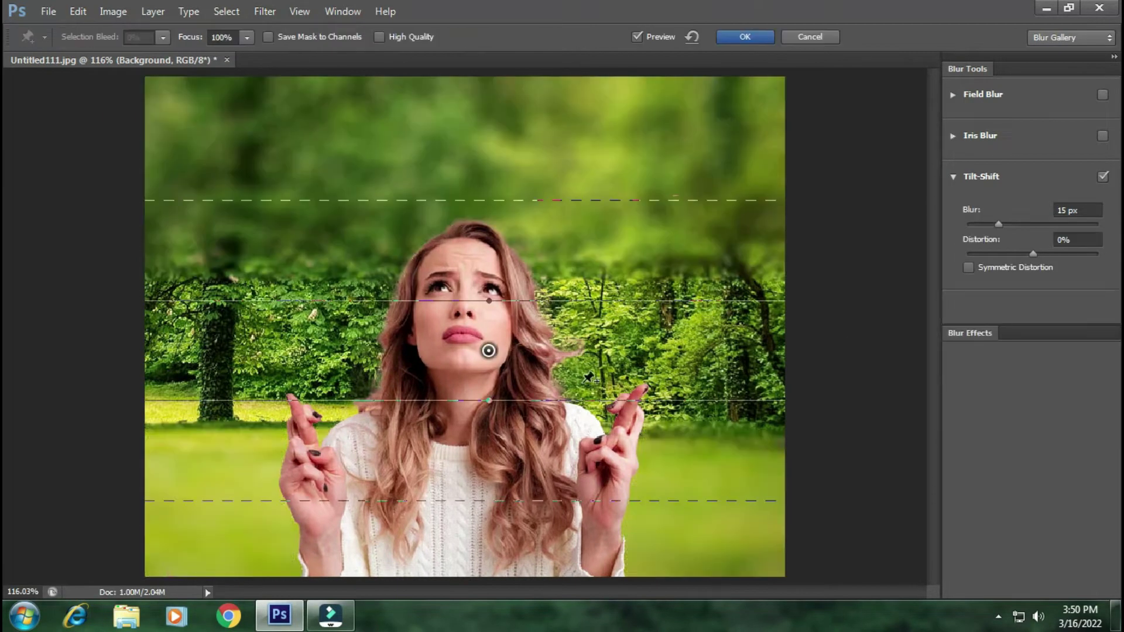
key("ctrl+minus")
key("ctrl+minus")
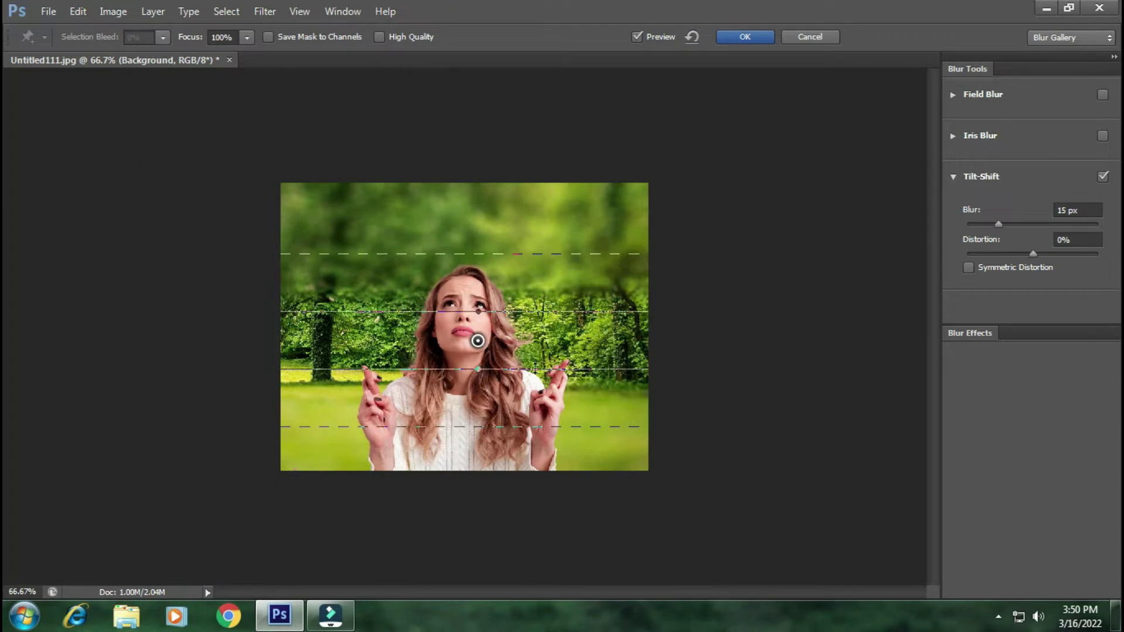
left_click_drag(507, 369, 524, 524)
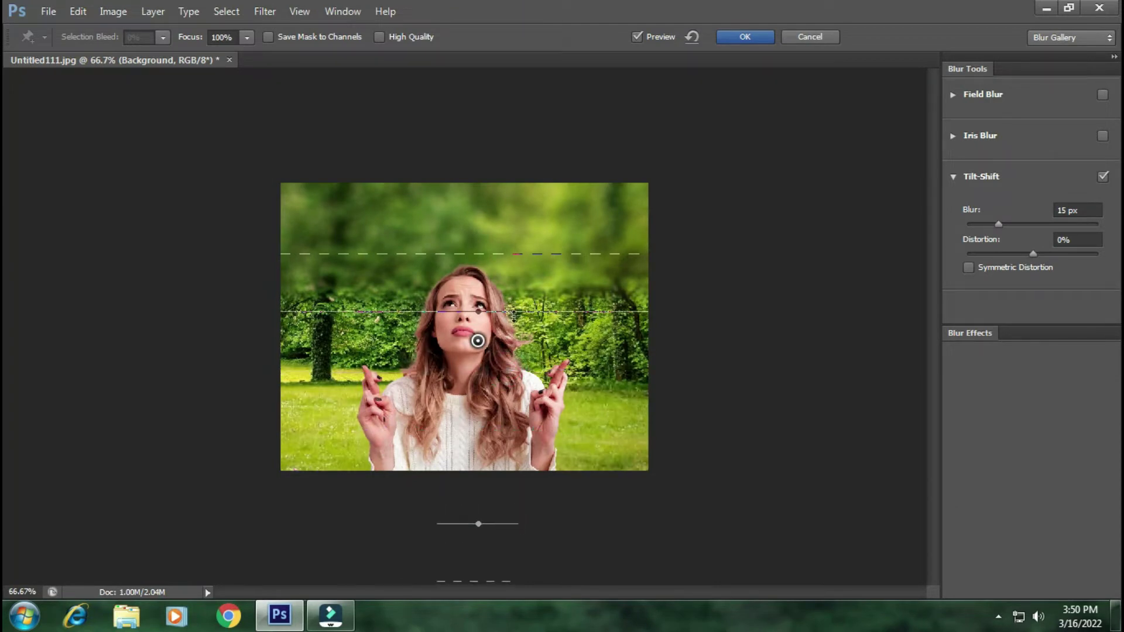
left_click_drag(482, 343, 486, 503)
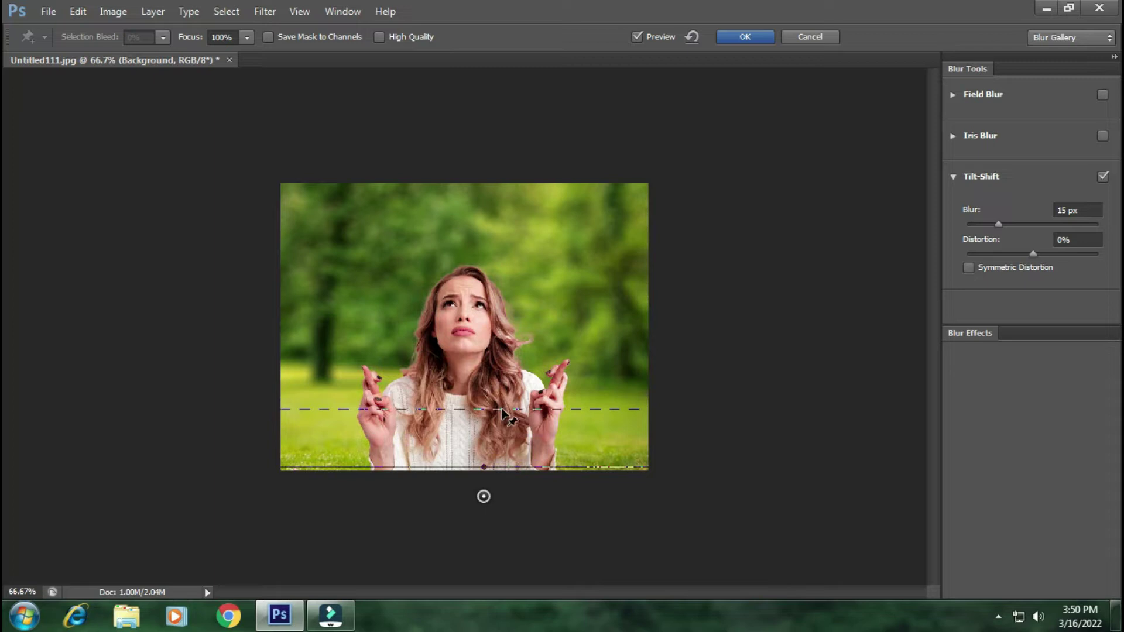
Adjust the Tilt-Shift focus and transition lines, raising the dashed upper line to the woman's neck level
left_click_drag(501, 408, 501, 396)
left_click_drag(515, 486, 516, 498)
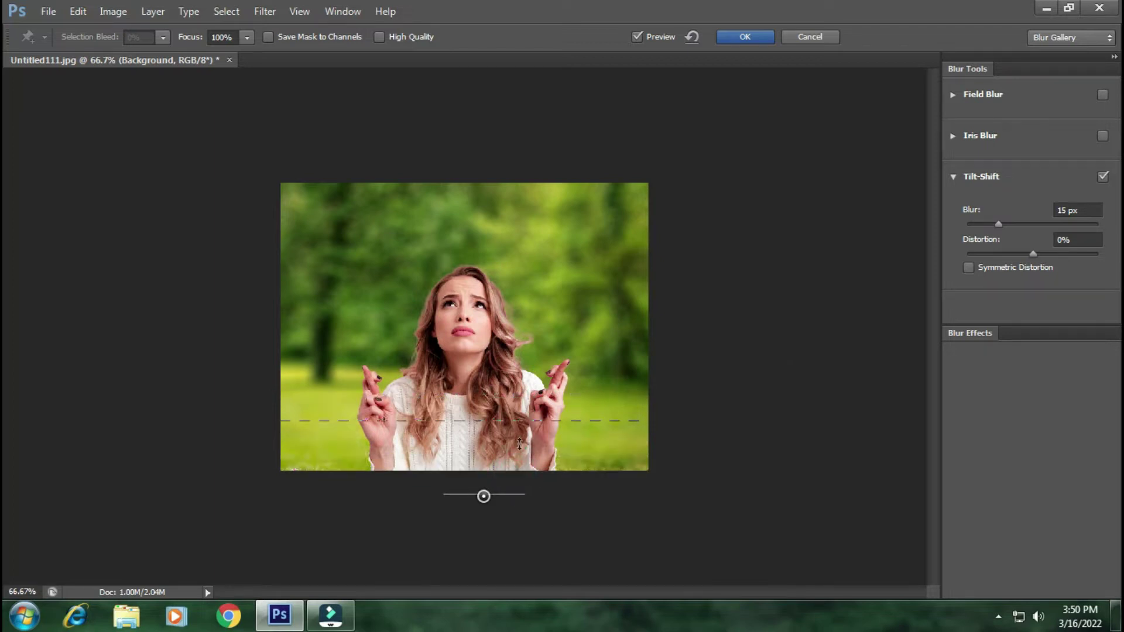
left_click_drag(516, 398, 522, 357)
Set Light Bokeh to 32% and Bokeh Color to 59%, and apply the blur to the background
left_click(963, 332)
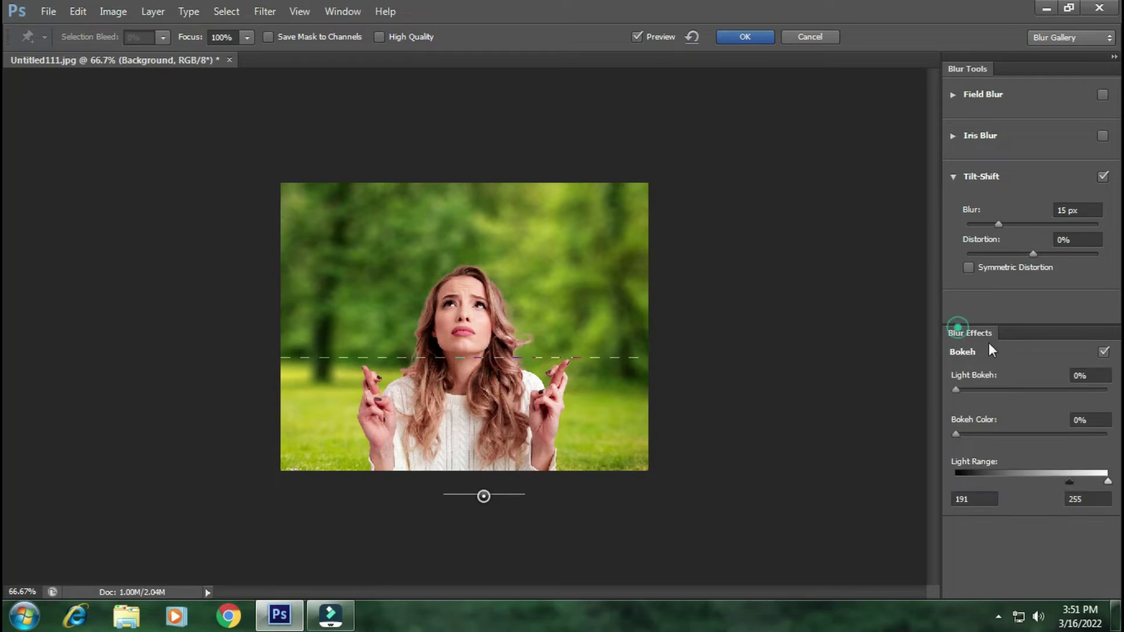
left_click(998, 390)
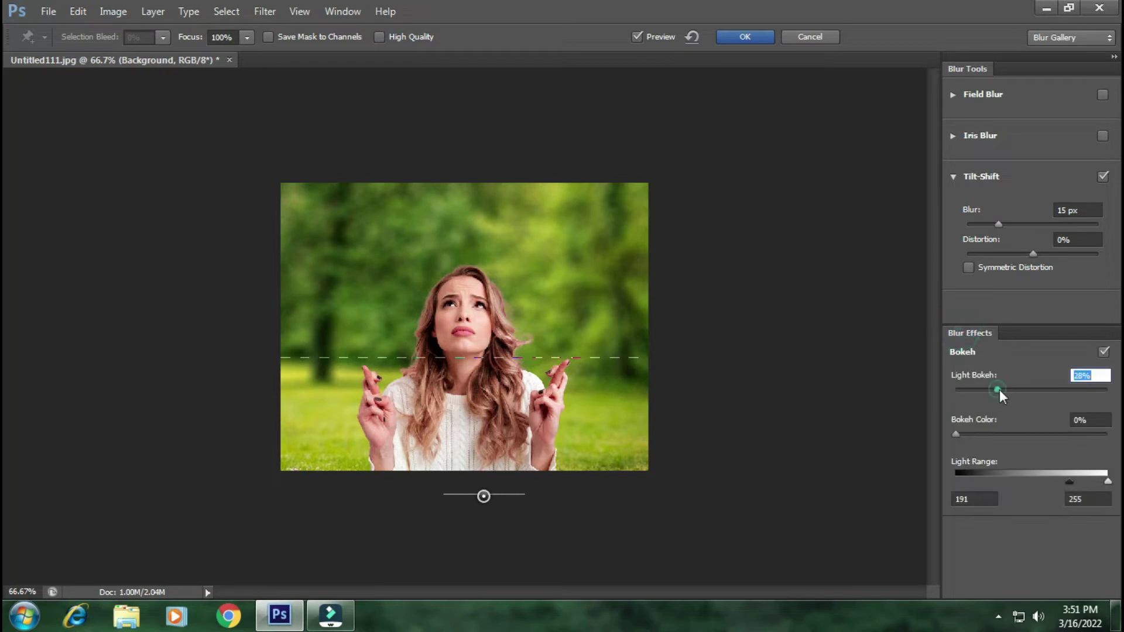
left_click(1013, 433)
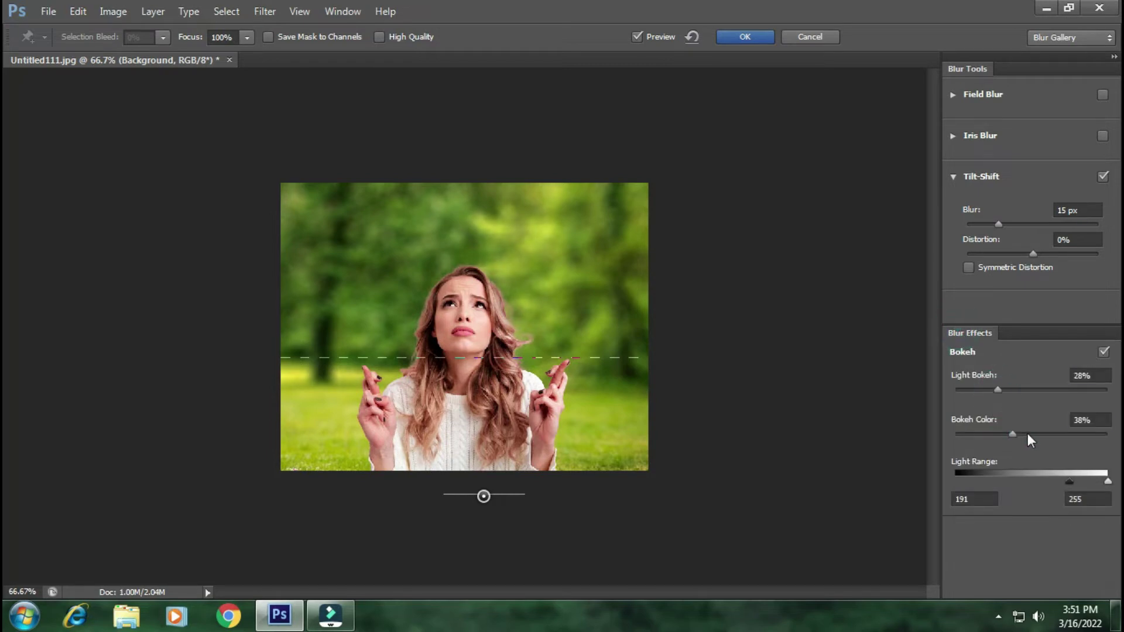
left_click(1030, 434)
left_click(1045, 433)
left_click(1014, 390)
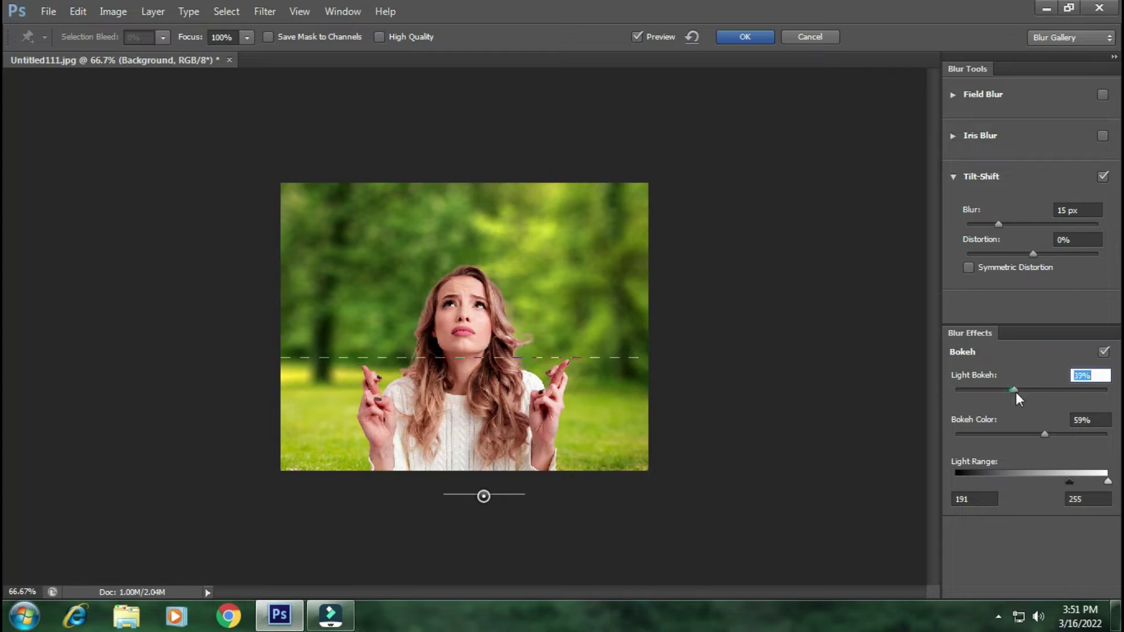
left_click_drag(1009, 387, 1004, 388)
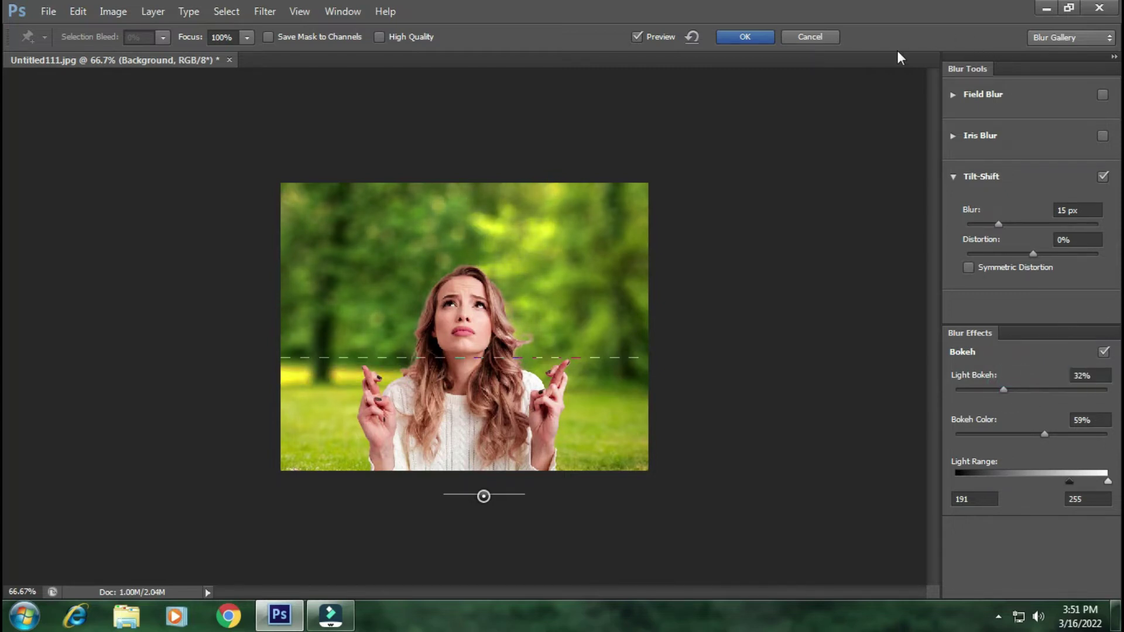
left_click(757, 37)
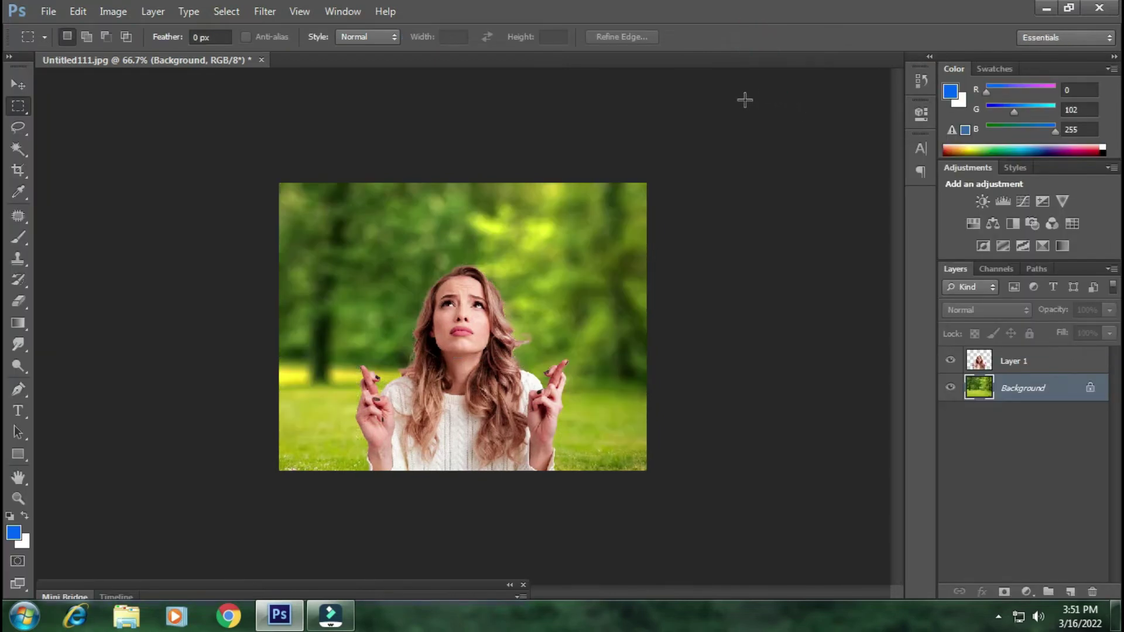
Apply the Color Efex Pro 4 Detail Extractor filter to the background with a stronger Detail Extractor amount
left_click(264, 11)
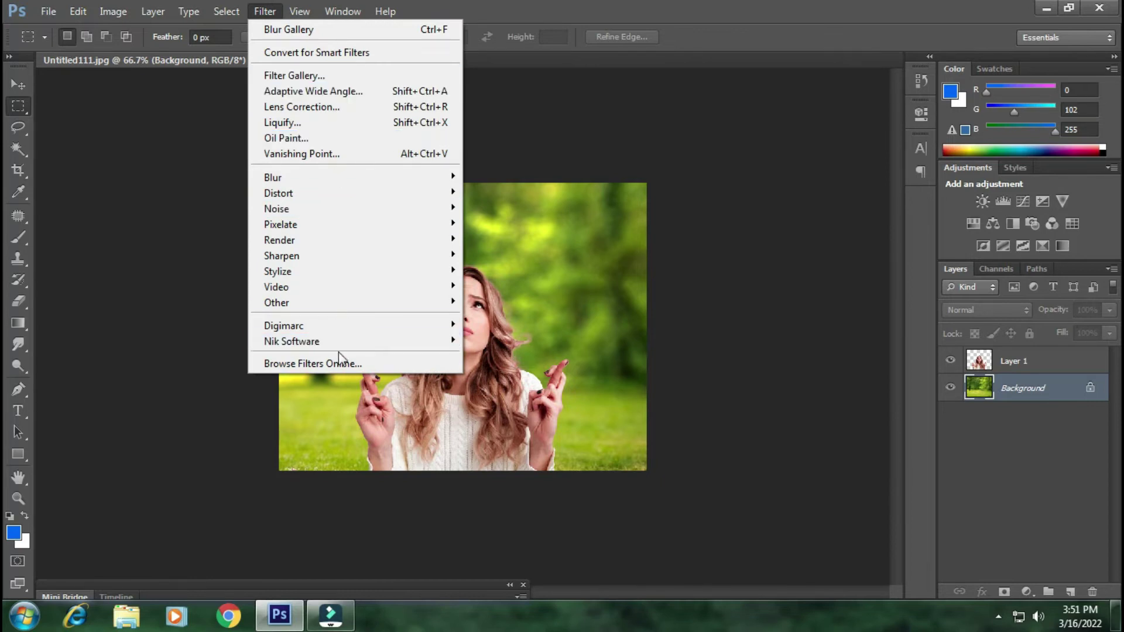
mouse_move(393, 339)
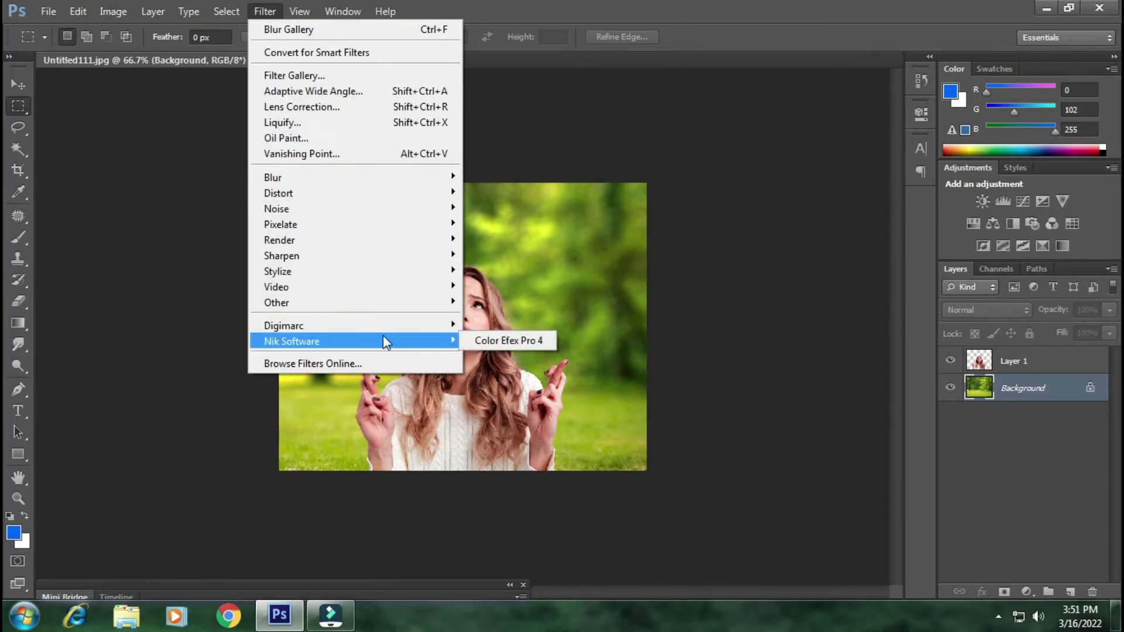
left_click(491, 338)
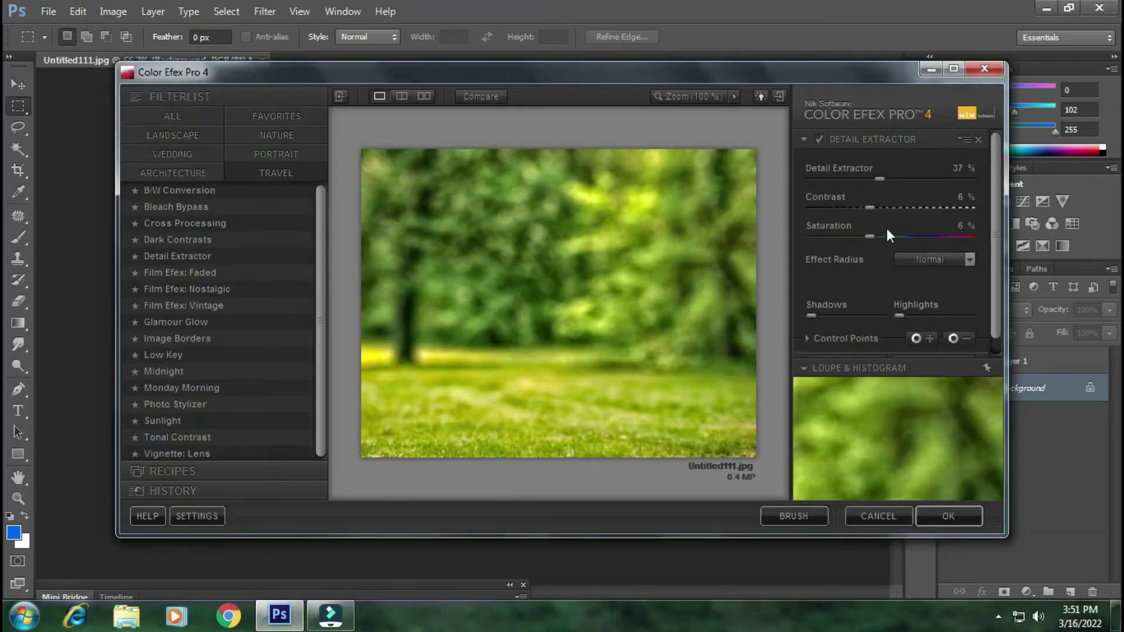
left_click(887, 177)
left_click(933, 515)
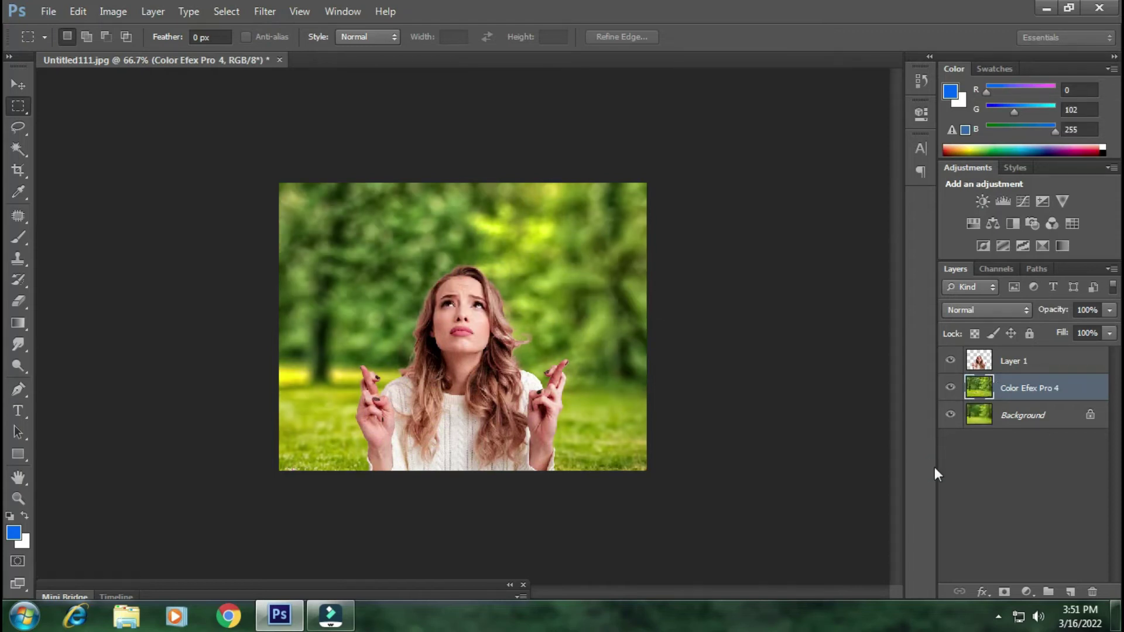
Reduce the Color Efex Pro 4 layer's fill to 82% and deselect the layers
left_click(1109, 333)
left_click_drag(1110, 350, 1095, 351)
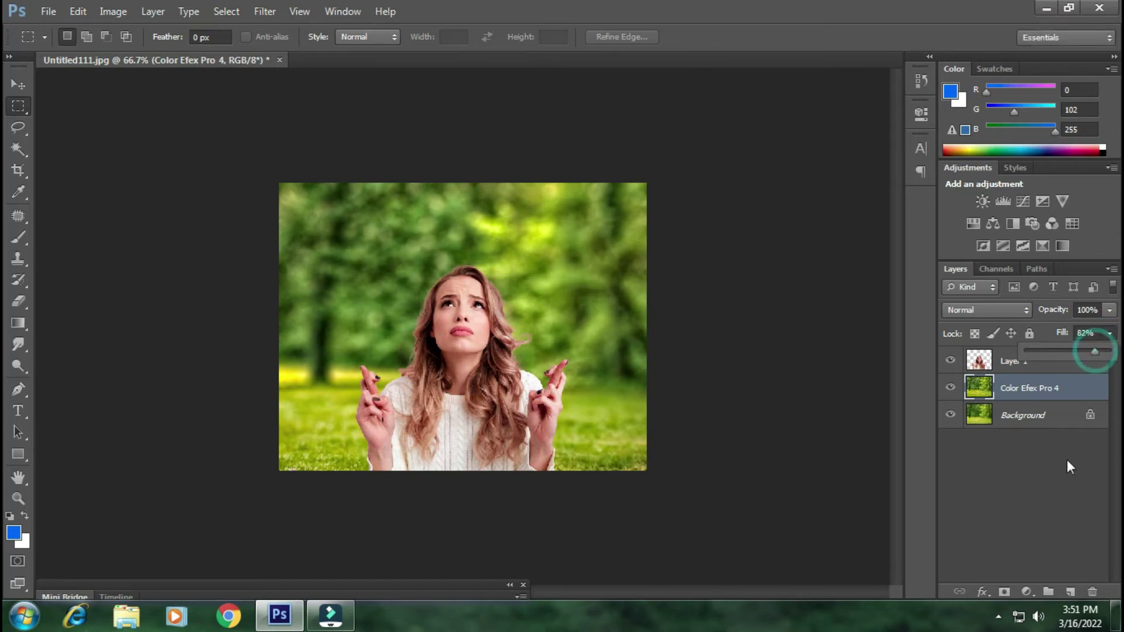
left_click(1075, 472)
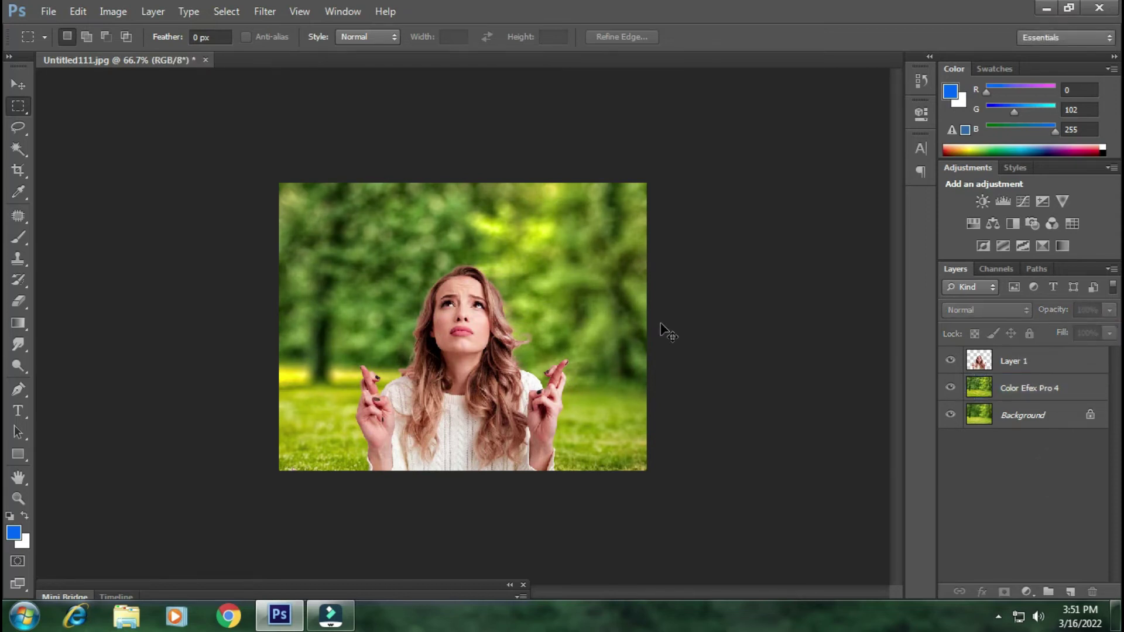
Select Layer 1 and examine the woman's edges against the blurred background at different magnifications
key("ctrl+plus")
key("ctrl+plus")
key("ctrl+0")
key("ctrl+minus")
key("ctrl+0")
scroll(676, 332, "down", 3)
left_click(1016, 360)
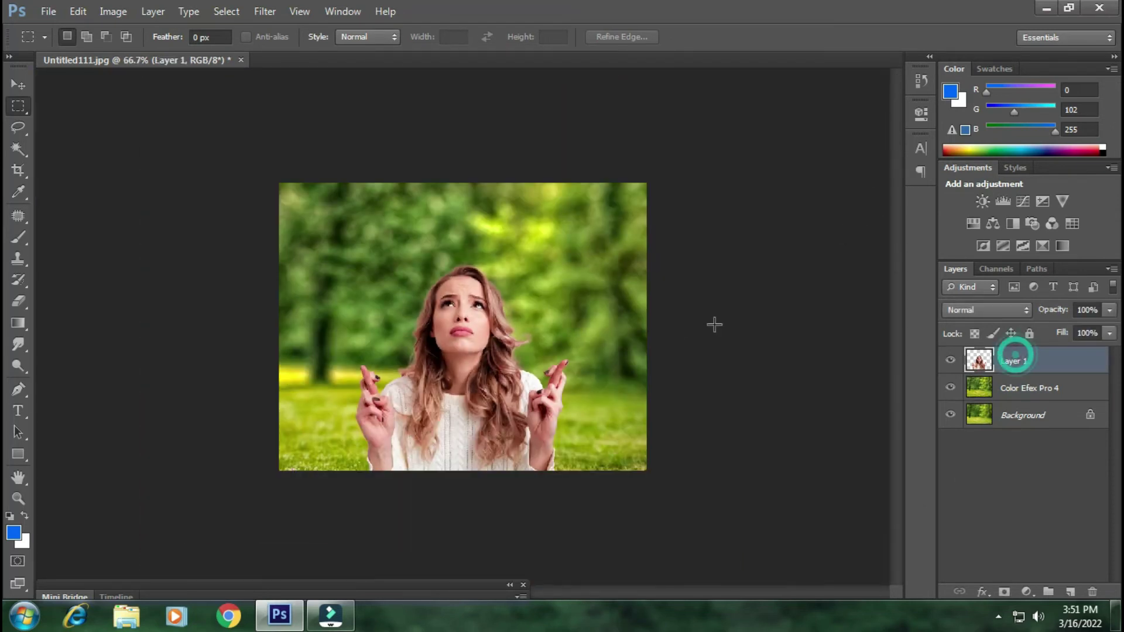
left_click(321, 197)
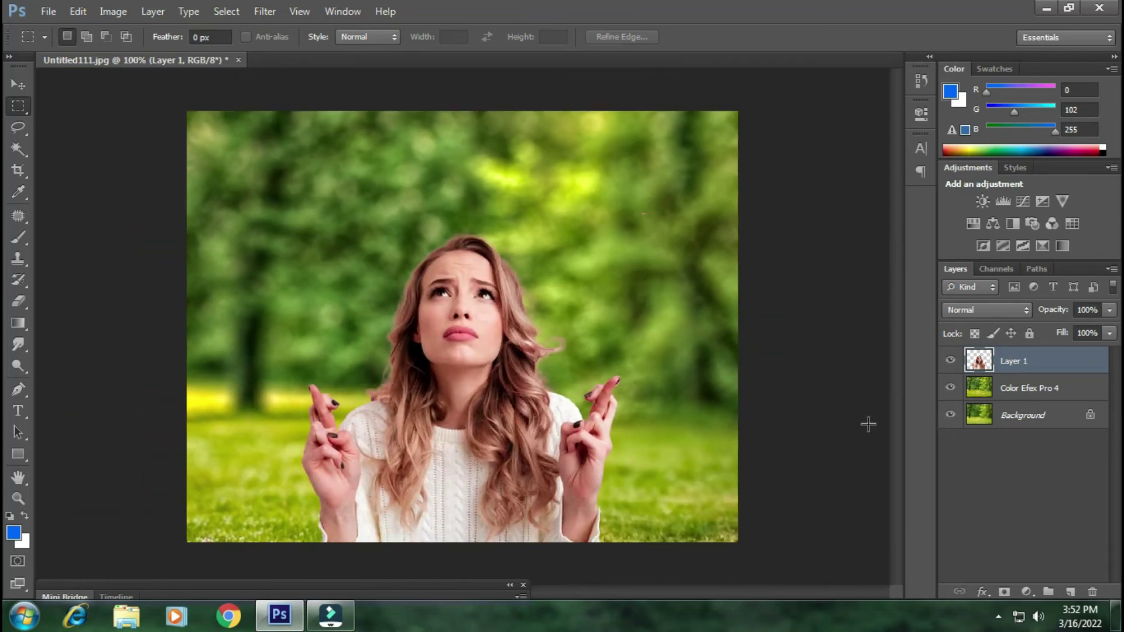
key("ctrl+minus")
key("ctrl+0")
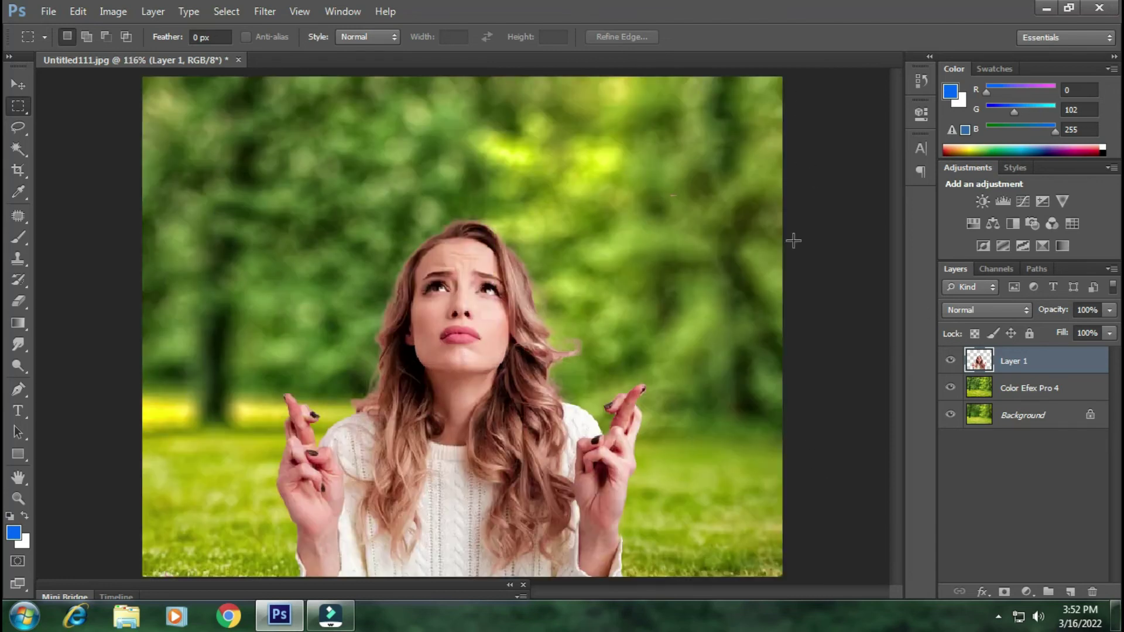
scroll(669, 328, "down", 1)
scroll(669, 328, "up", 1)
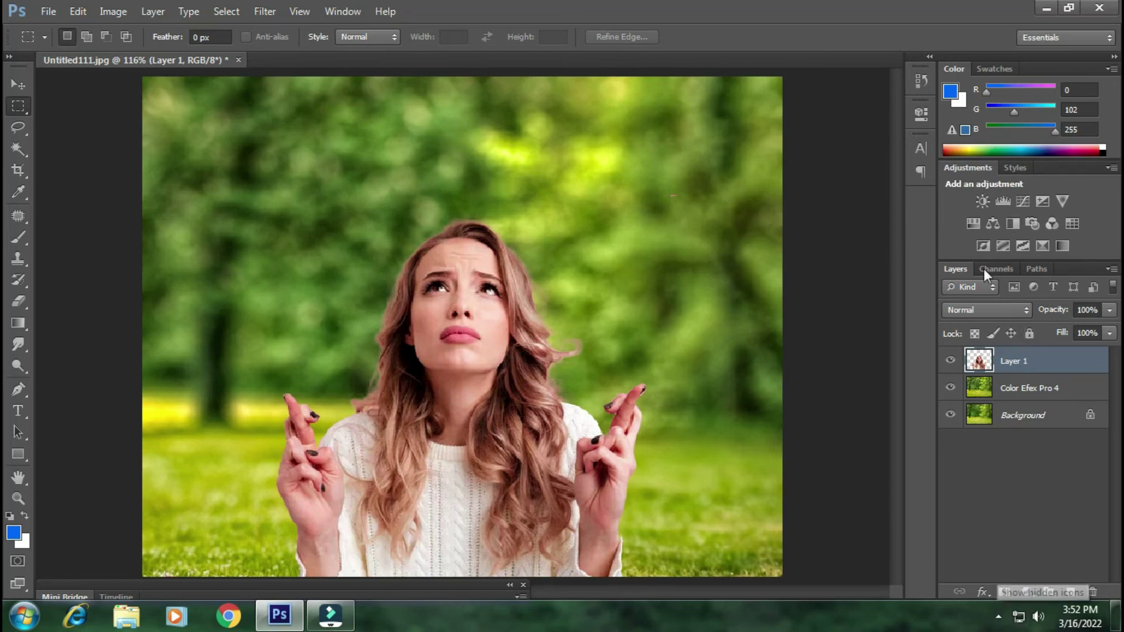
Place the my Logo file from the desktop into the photo and scale it to 36.67%
left_click(1045, 7)
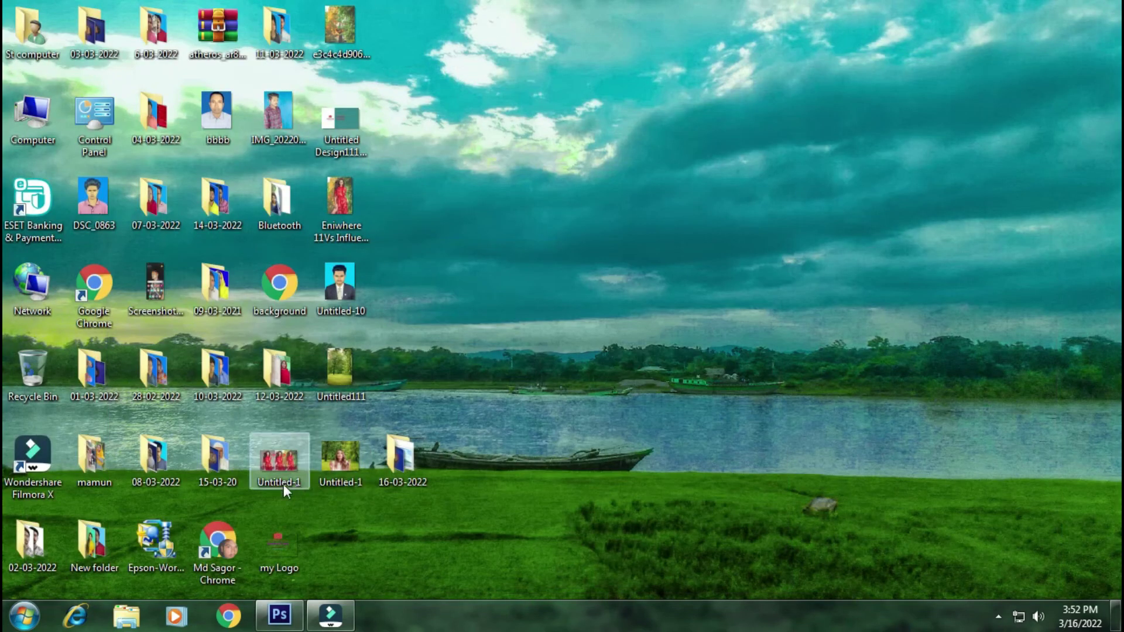
left_click_drag(272, 612, 468, 299)
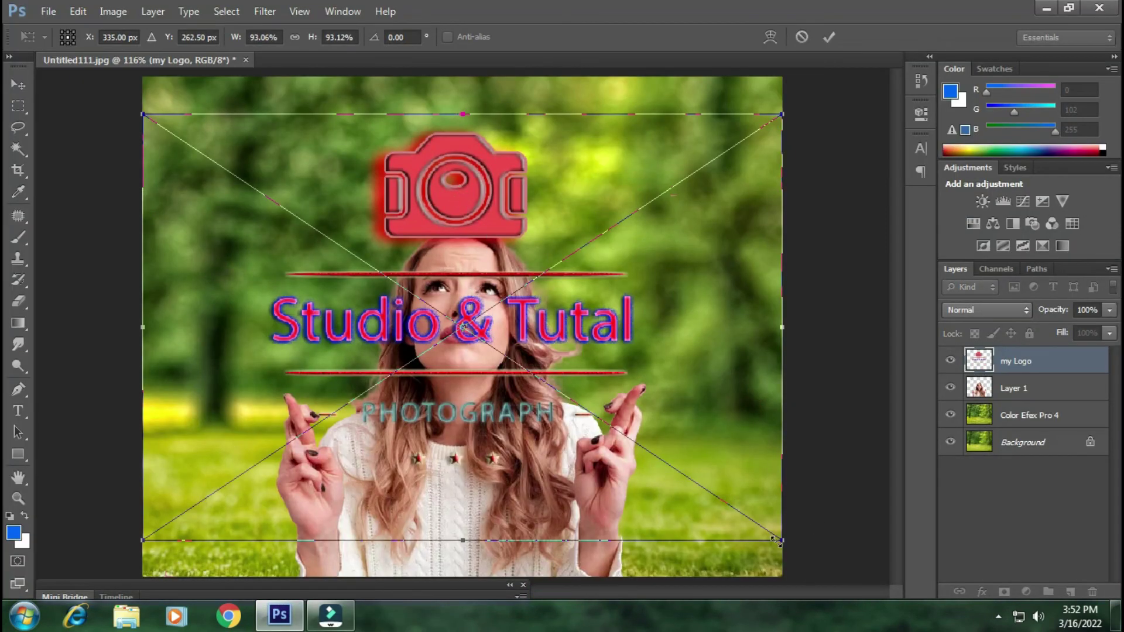
left_click_drag(778, 541, 589, 412)
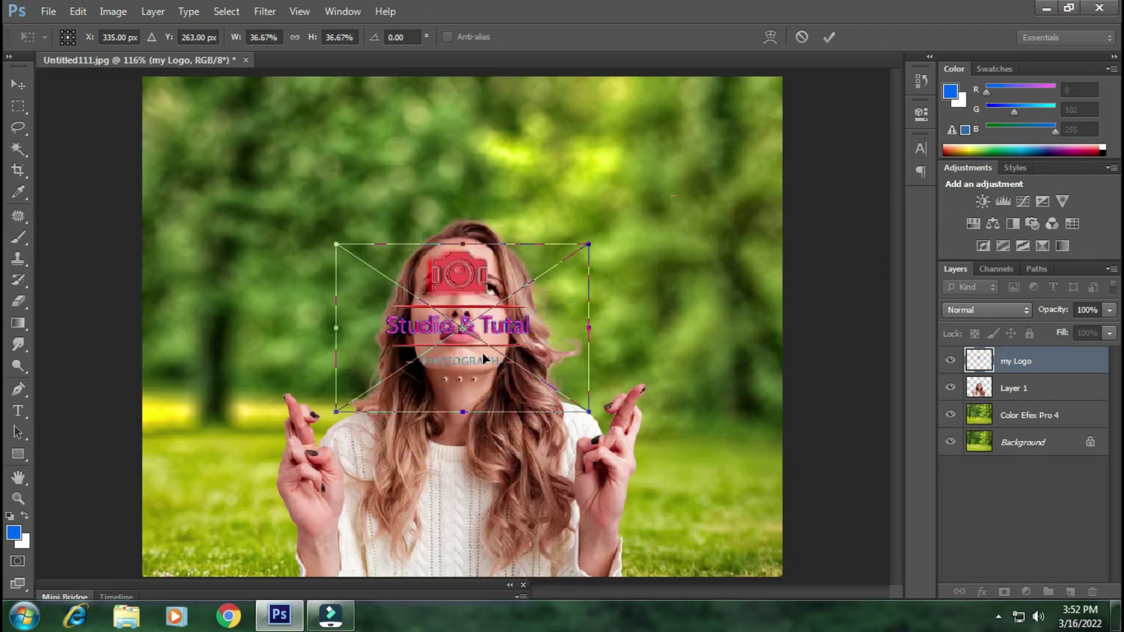
Move the logo to the photo's upper-right area, shrink it slightly and commit the placement
left_click_drag(504, 337, 739, 187)
left_click_drag(825, 261, 800, 241)
key("Return")
key("m")
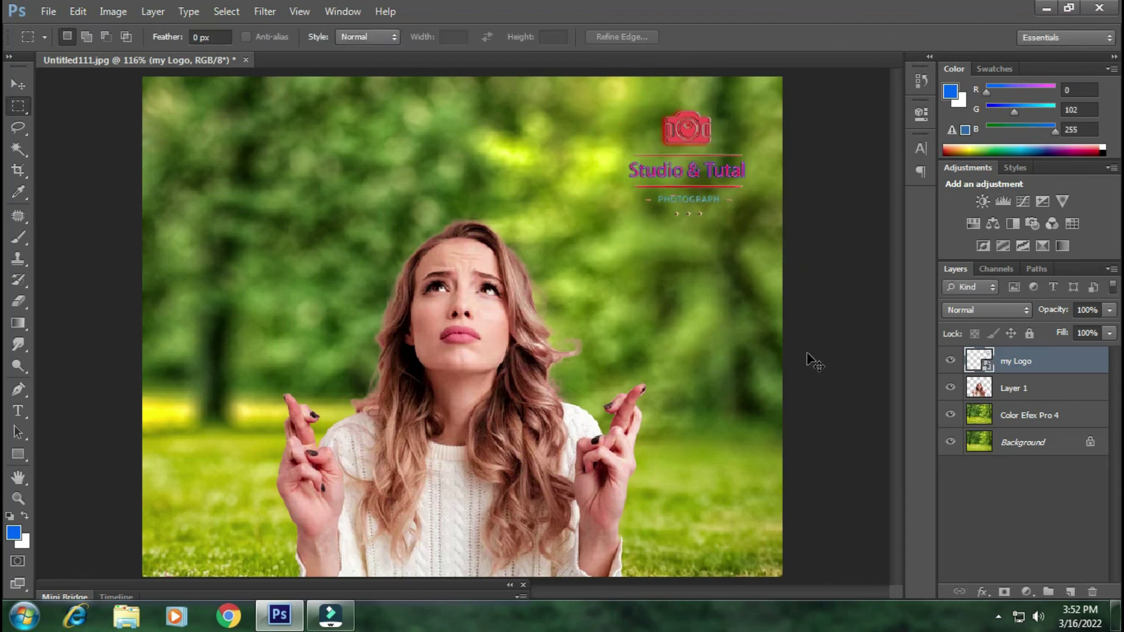
key("ctrl+minus")
key("ctrl+0")
left_click(997, 617)
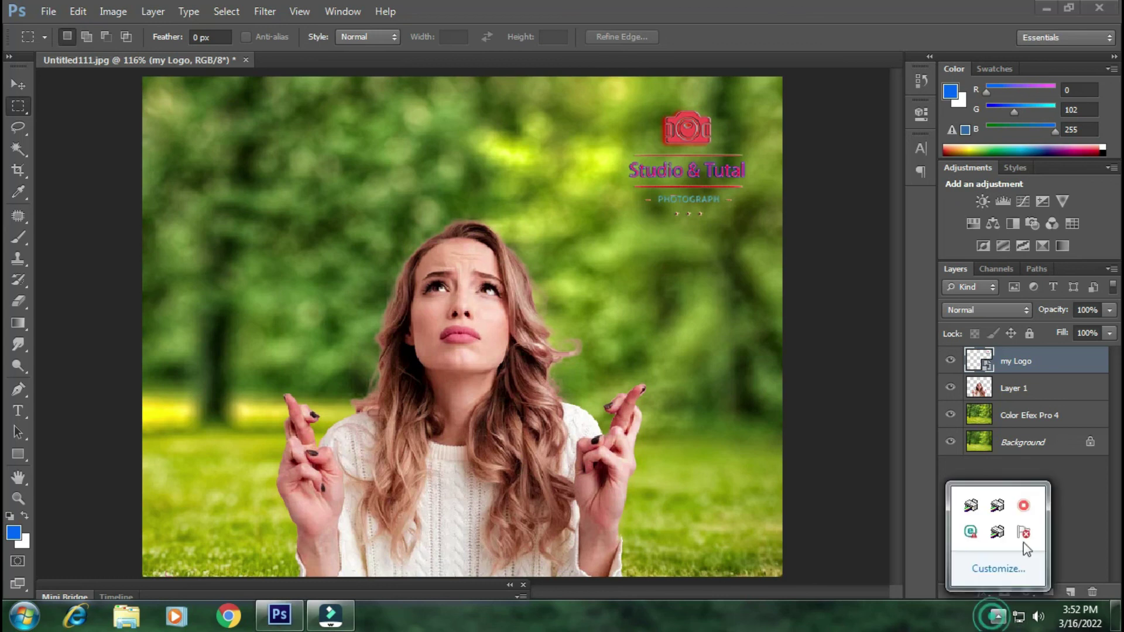
right_click(1024, 507)
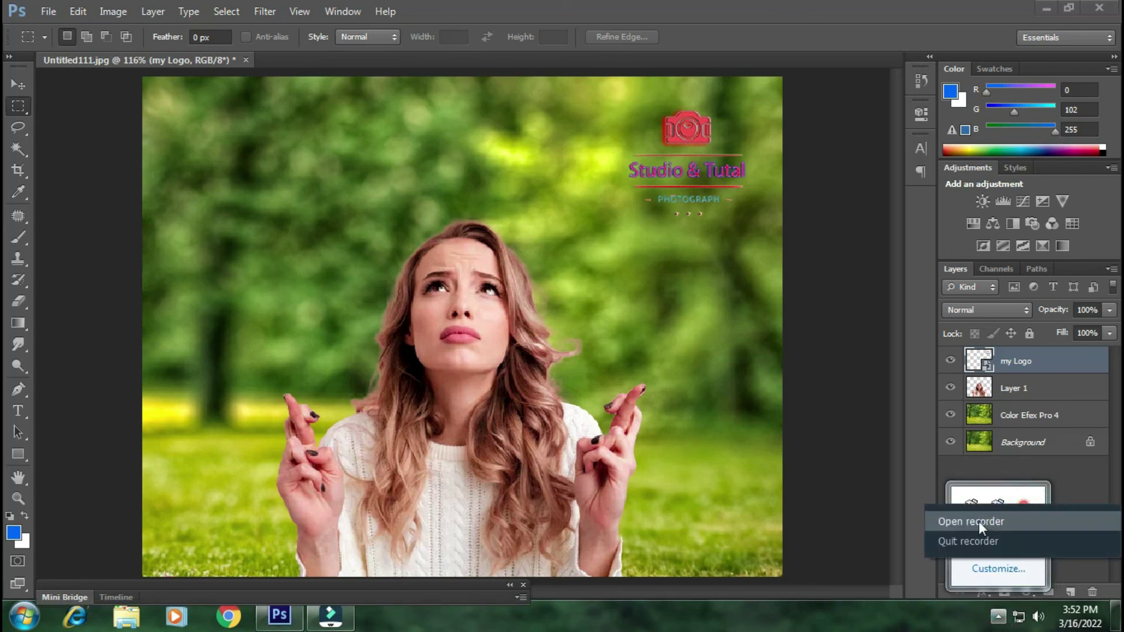